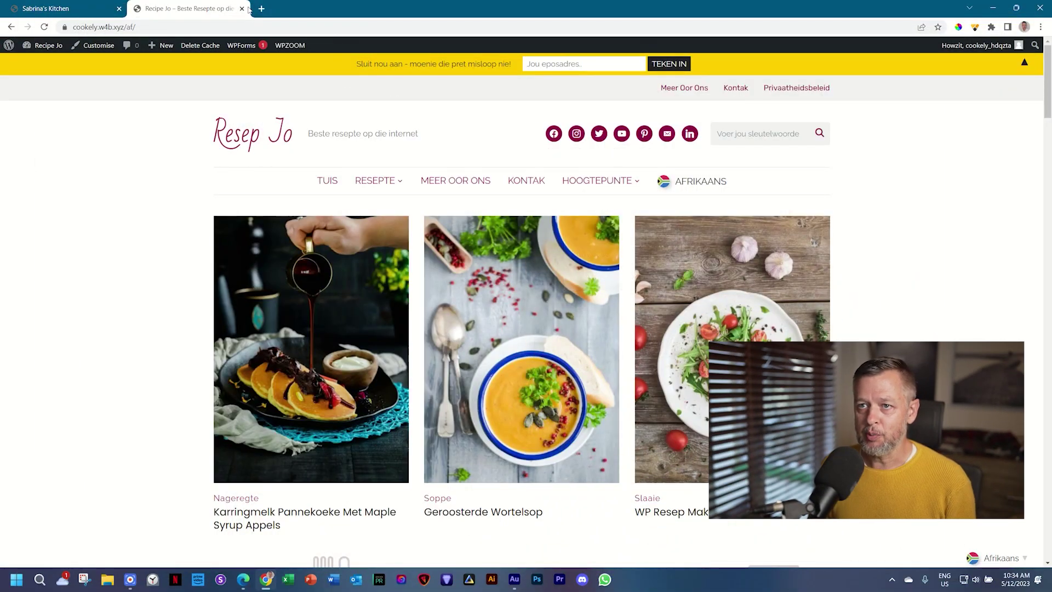
# Step: Close the Afrikaans Recipe Jo demo tab and scroll through the Sabrina's Kitchen homepage
pyautogui.click(242, 9)
pyautogui.scroll(-10, 353, 219)
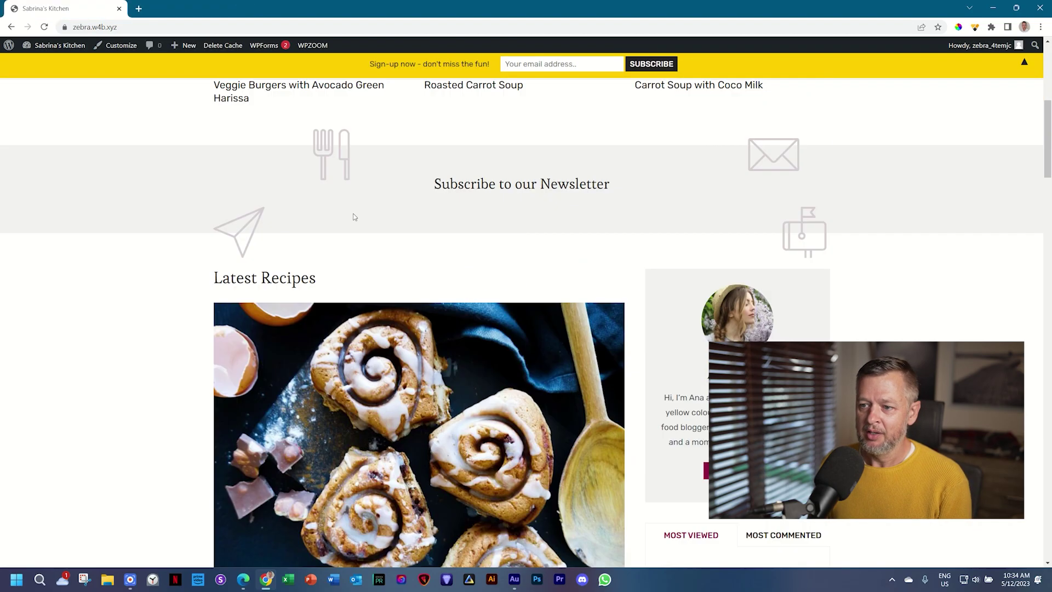
pyautogui.scroll(10, 353, 223)
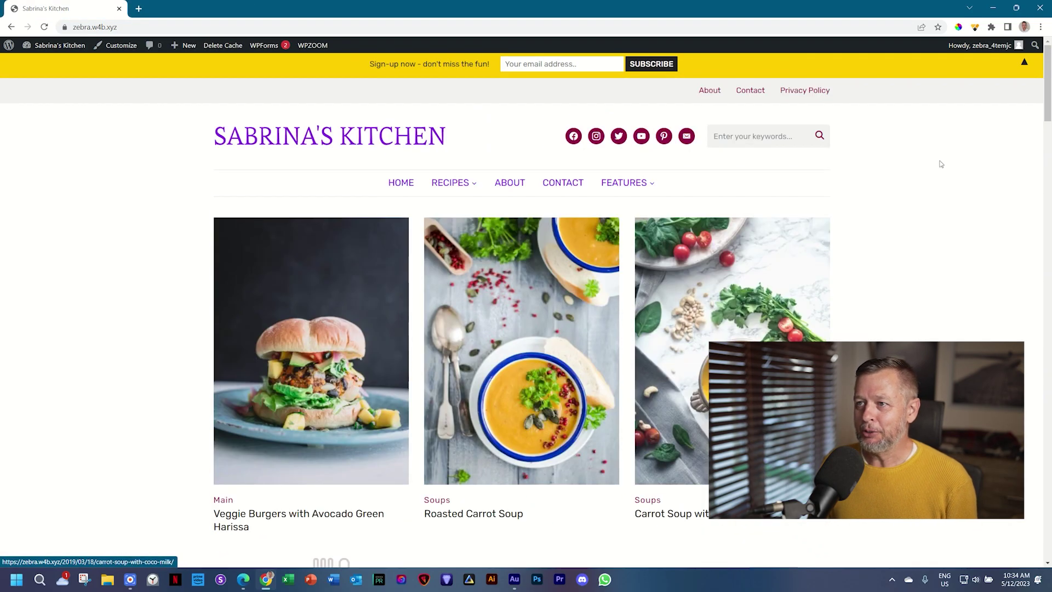
# Step: Register a Linguise one-month free-trial account with name, email and password
pyautogui.click(243, 579)
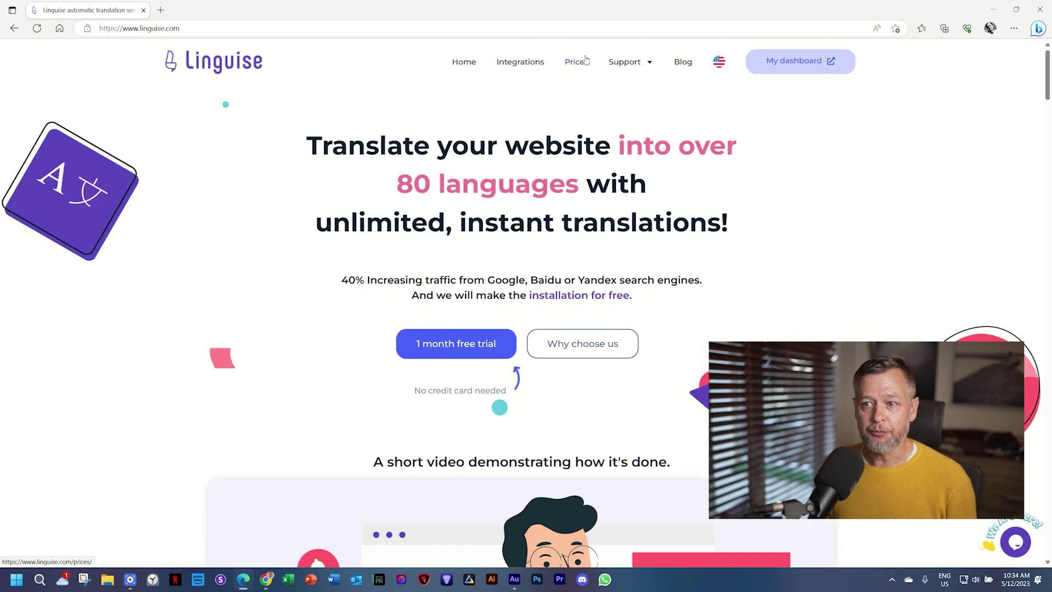
pyautogui.click(476, 355)
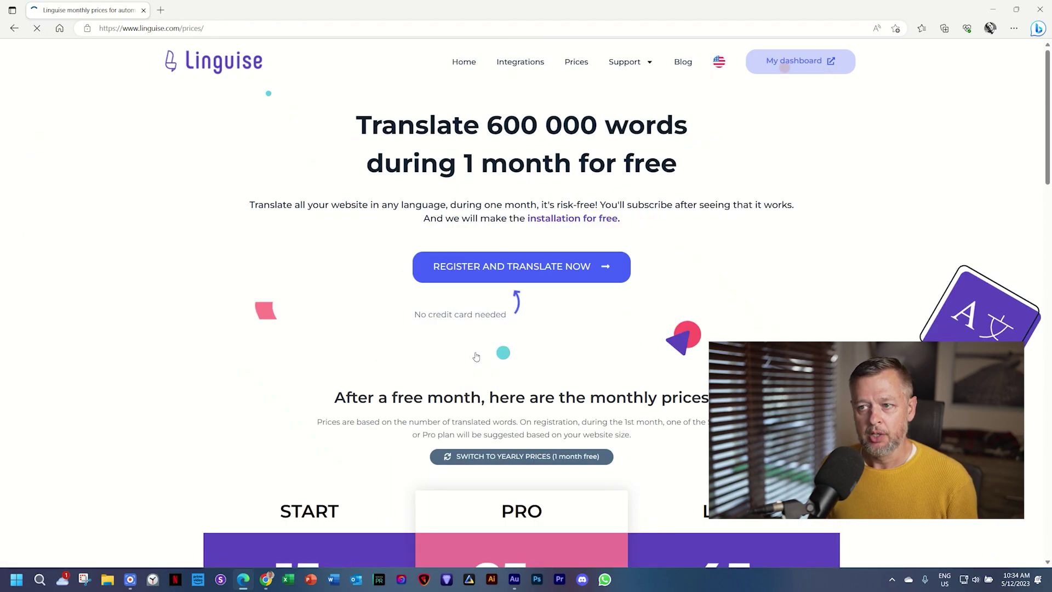
pyautogui.click(497, 266)
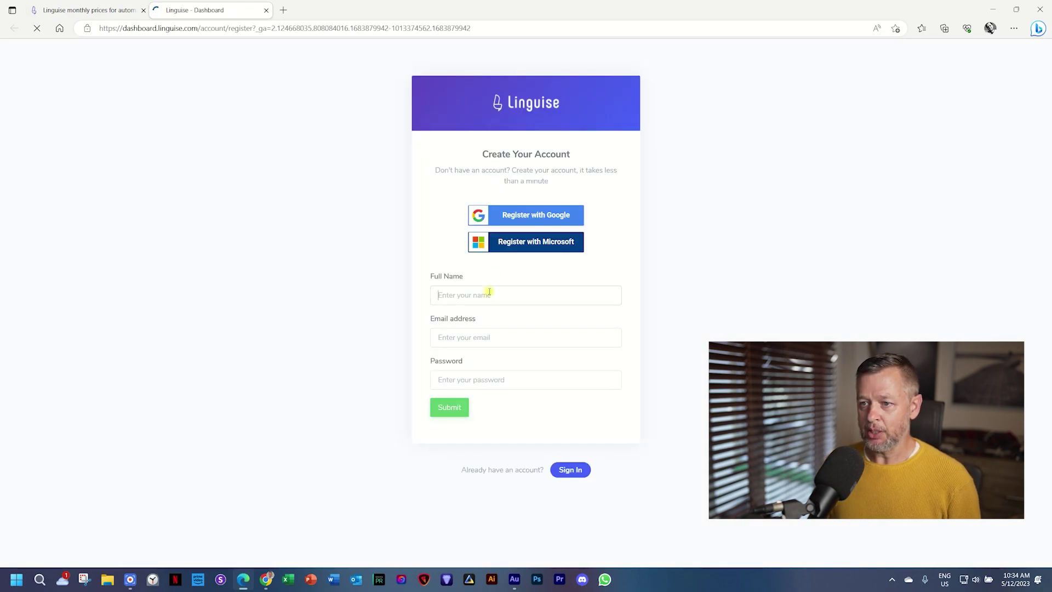
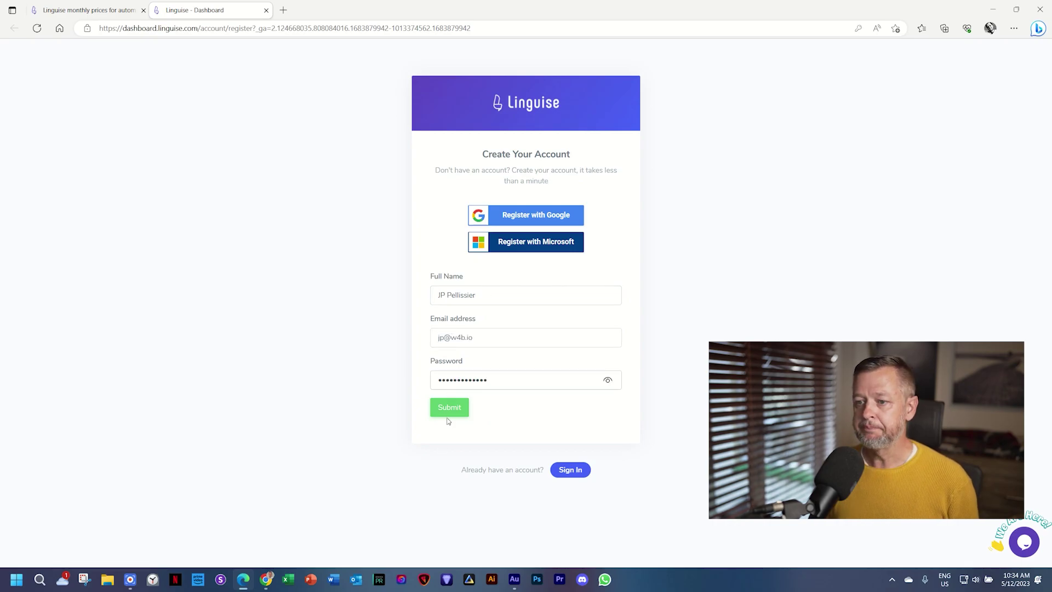
pyautogui.click(448, 414)
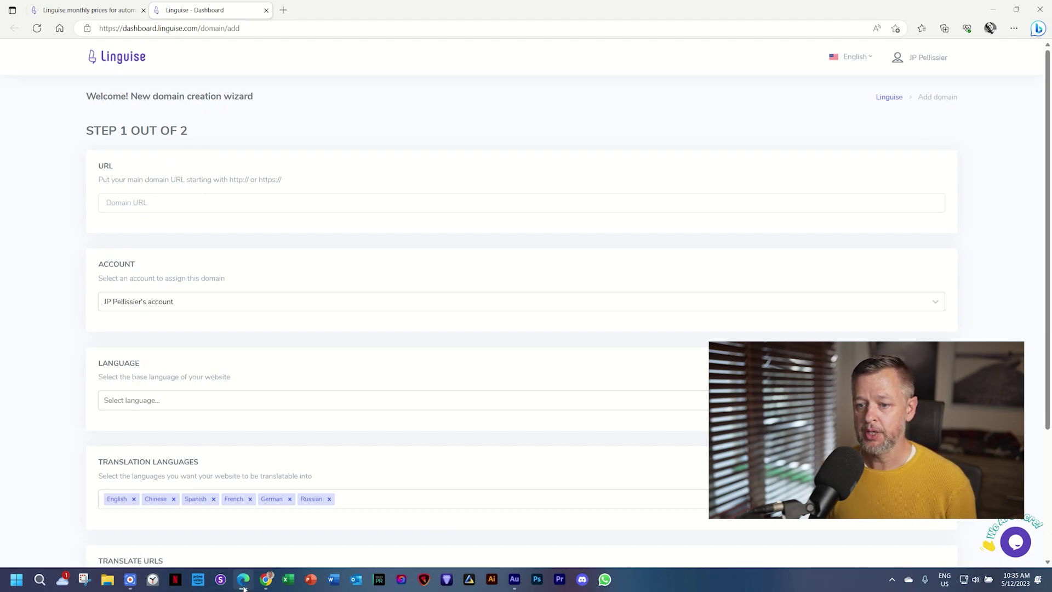
pyautogui.click(266, 579)
pyautogui.click(137, 28)
pyautogui.hotkey('ctrl', 'c')
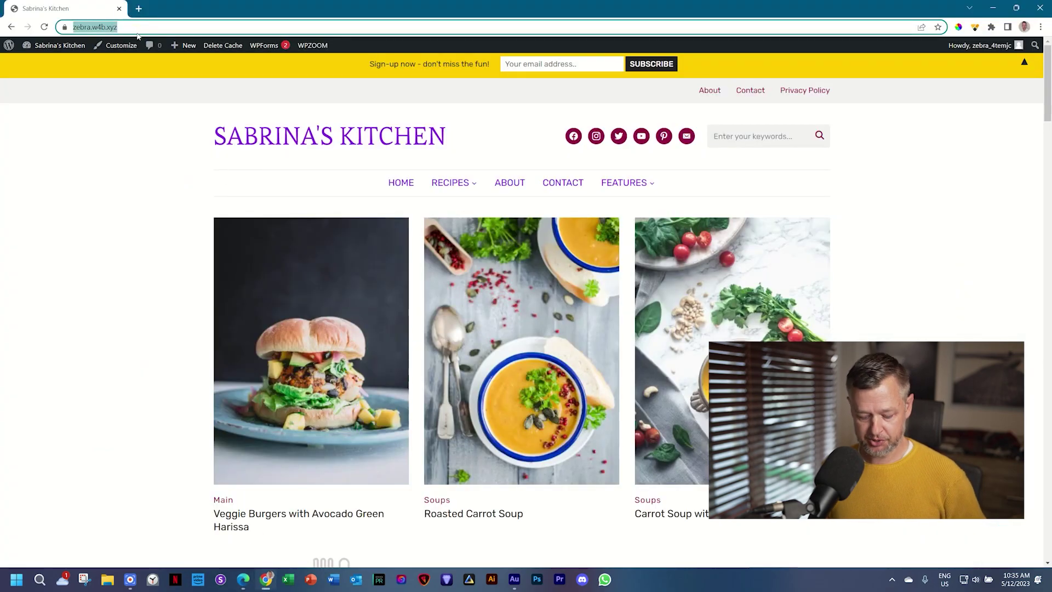
pyautogui.hotkey('alt', 'Tab')
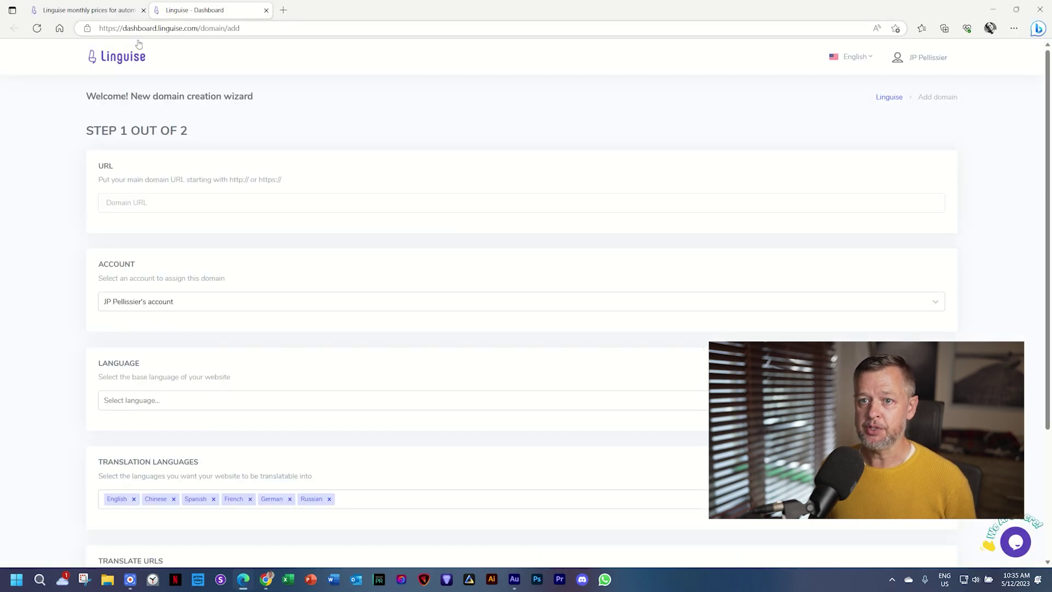
pyautogui.click(144, 198)
pyautogui.hotkey('ctrl', 'v')
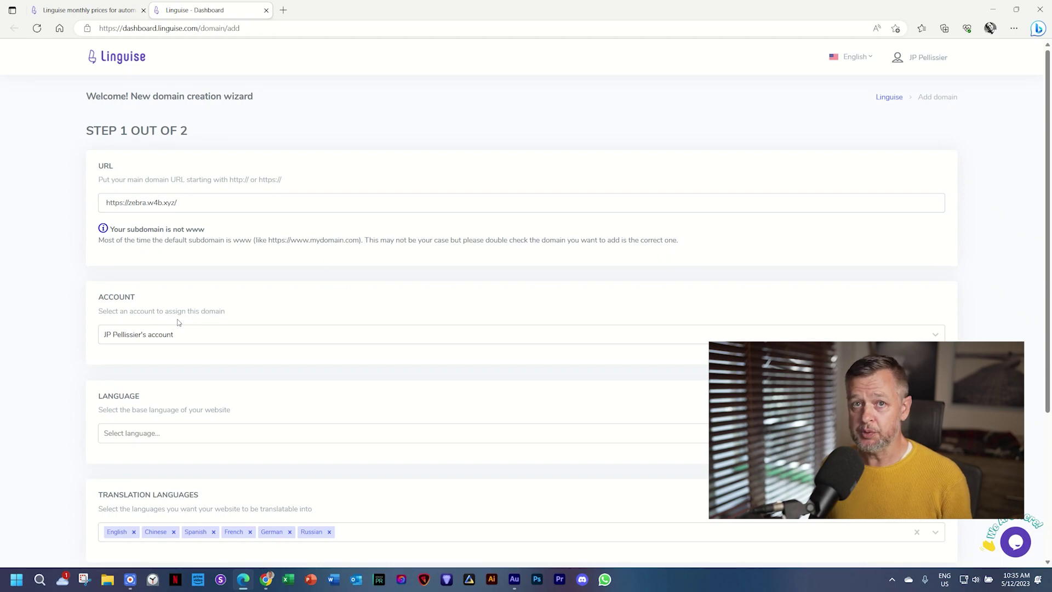
# Step: Choose English as the base language and clear the default translation languages
pyautogui.scroll(-2, 148, 340)
pyautogui.click(148, 328)
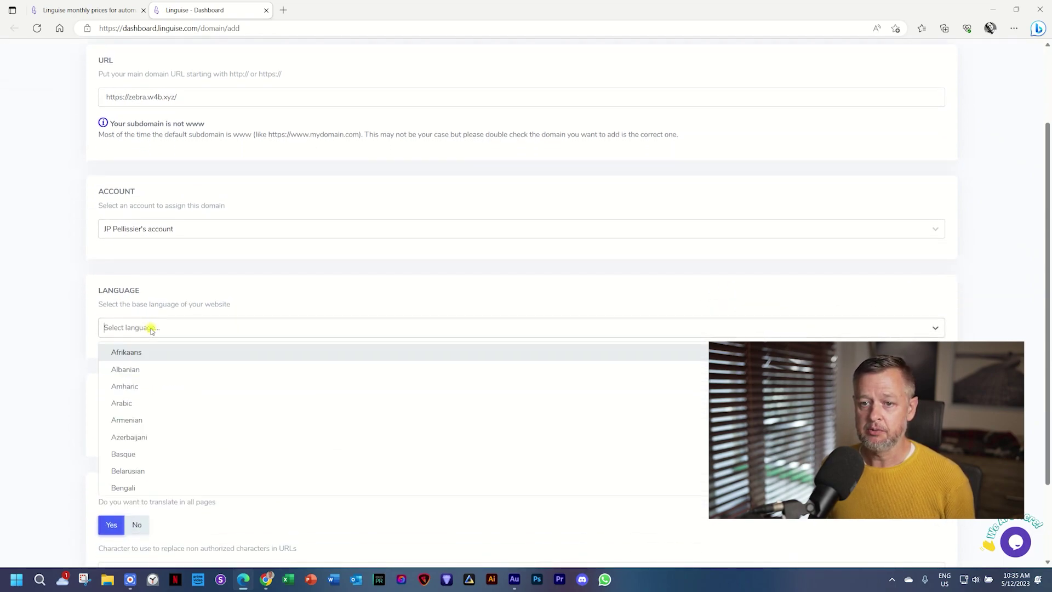
pyautogui.scroll(-3, 149, 395)
pyautogui.scroll(-2, 148, 396)
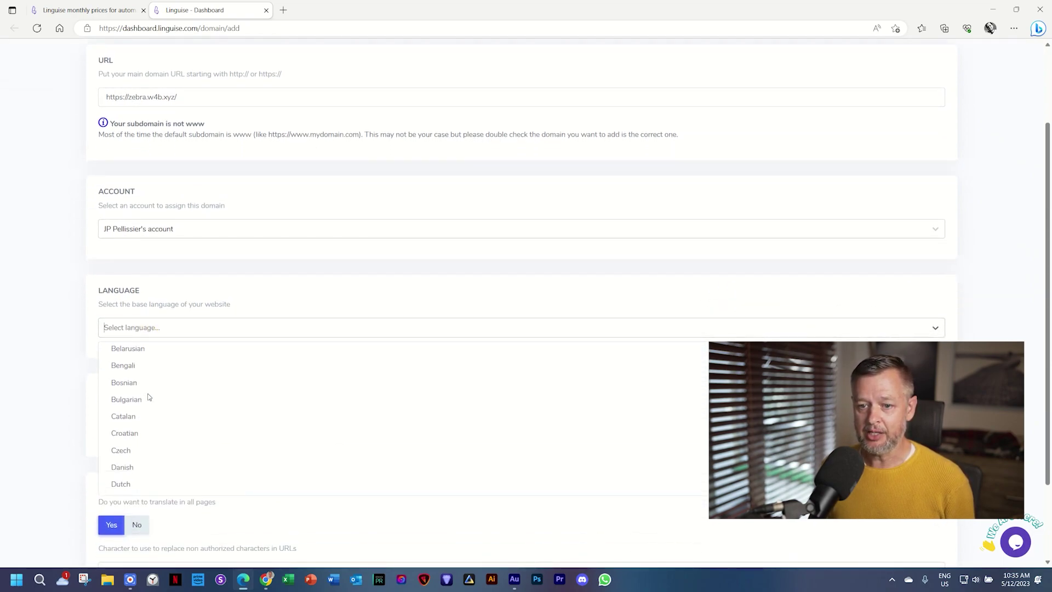
pyautogui.click(139, 438)
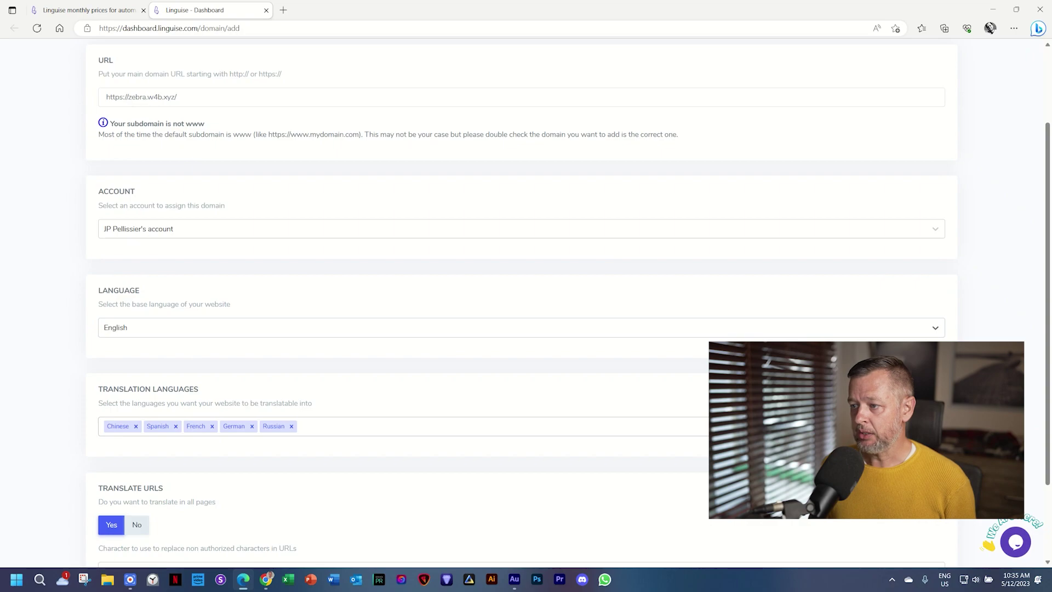
pyautogui.press('BackSpace')
pyautogui.press('BackSpace')
pyautogui.press('BackSpace')
pyautogui.press('BackSpace')
pyautogui.press('BackSpace')
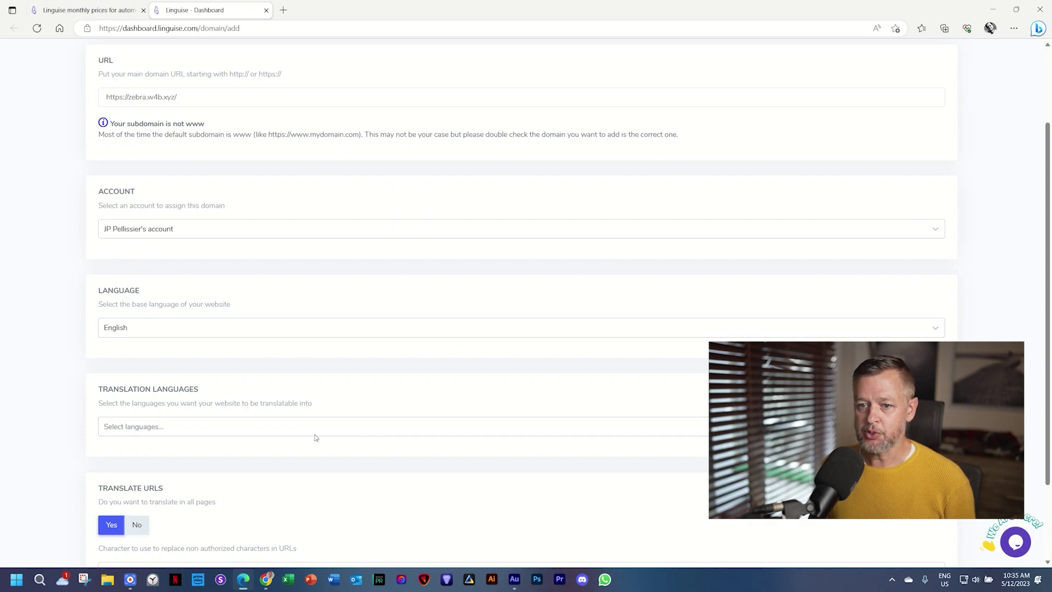
# Step: Add Afrikaans and French as translation languages
pyautogui.click(190, 427)
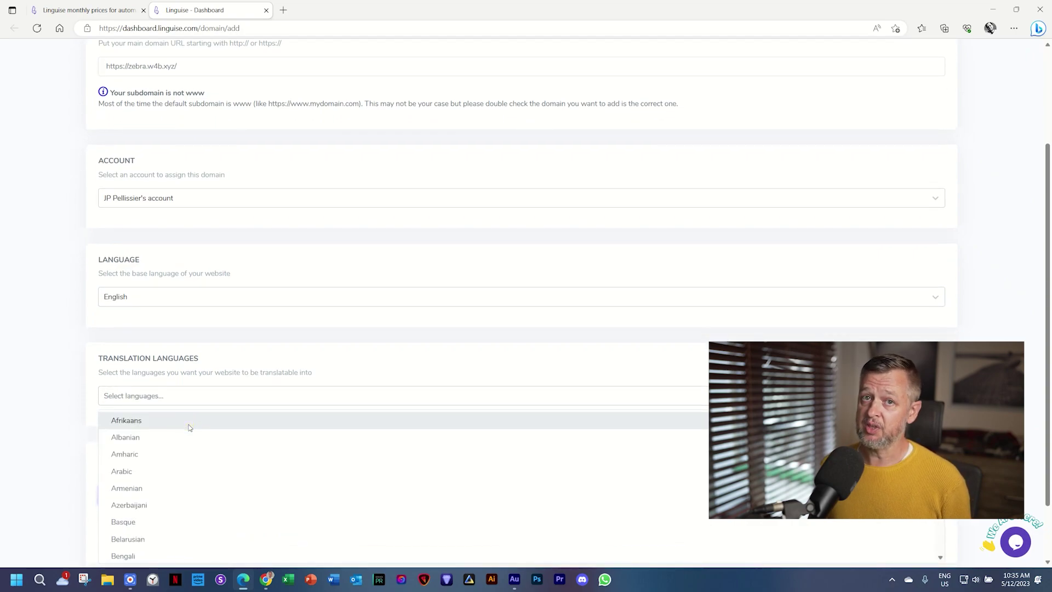
pyautogui.click(189, 426)
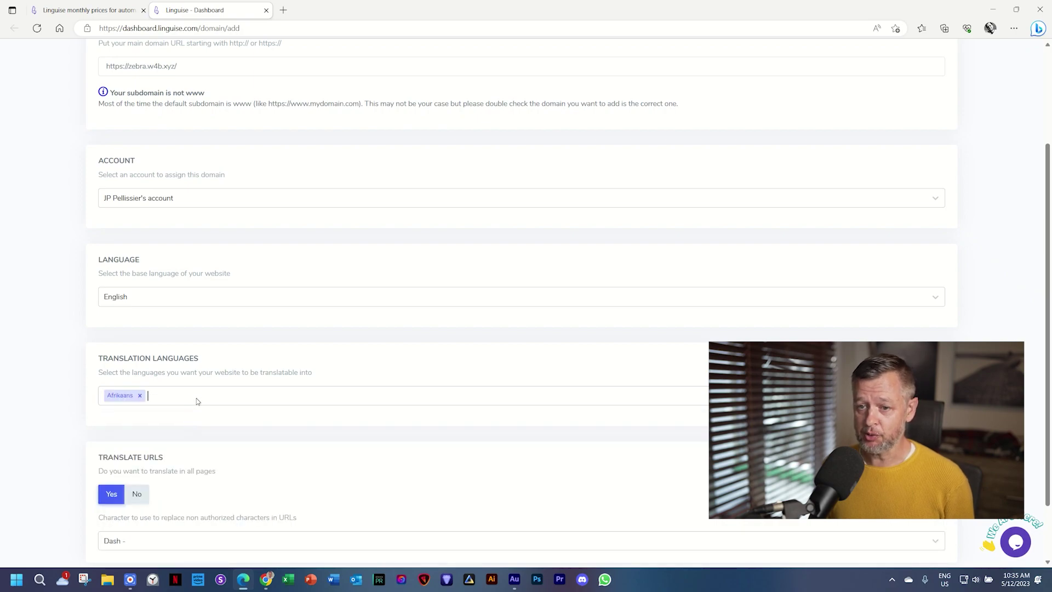
pyautogui.click(197, 401)
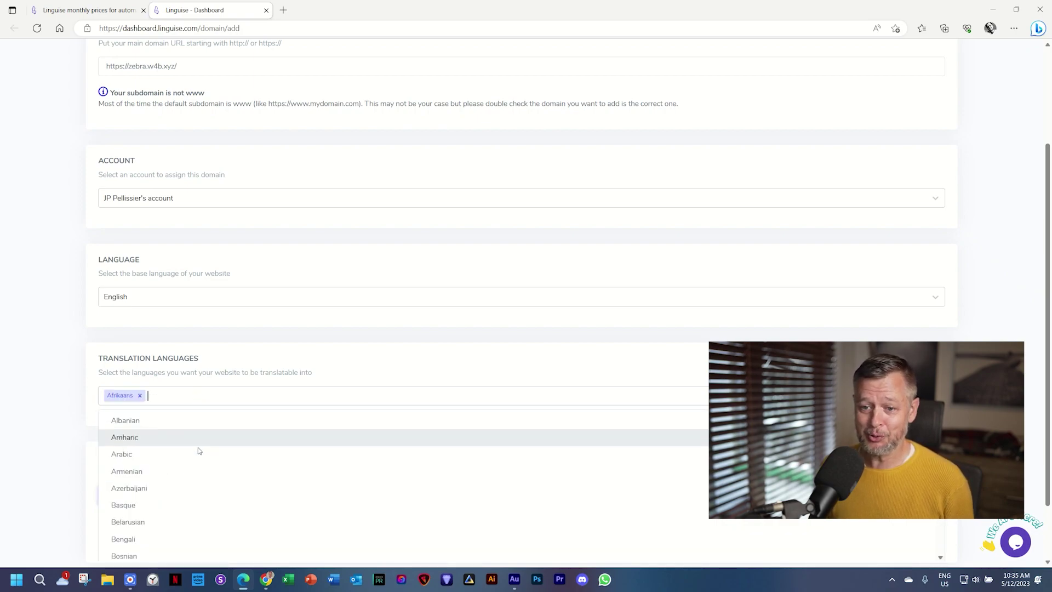
pyautogui.scroll(-2, 199, 447)
pyautogui.scroll(-3, 203, 460)
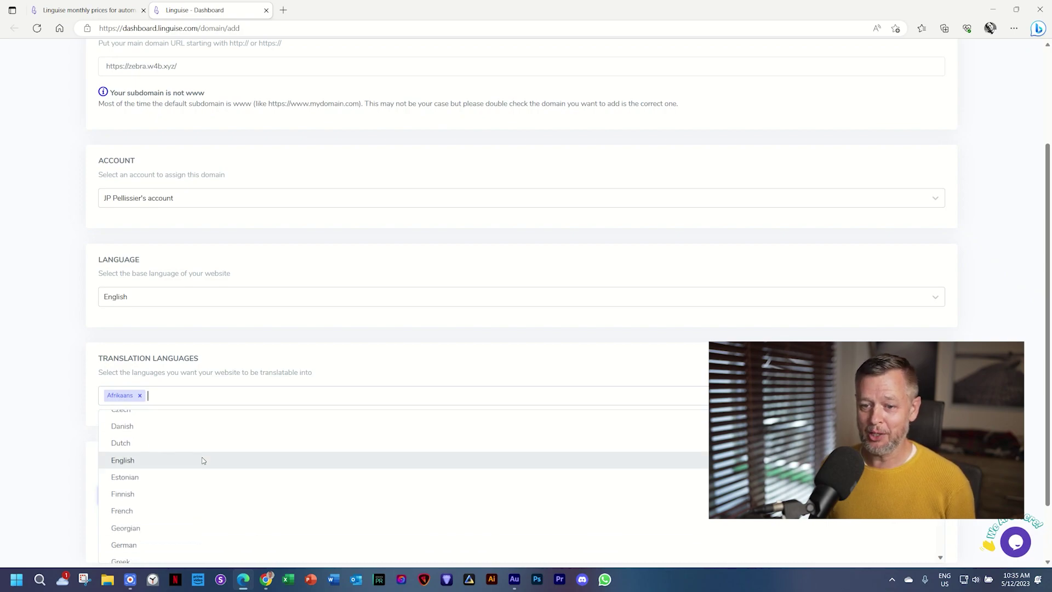
pyautogui.scroll(-1, 203, 460)
pyautogui.click(158, 479)
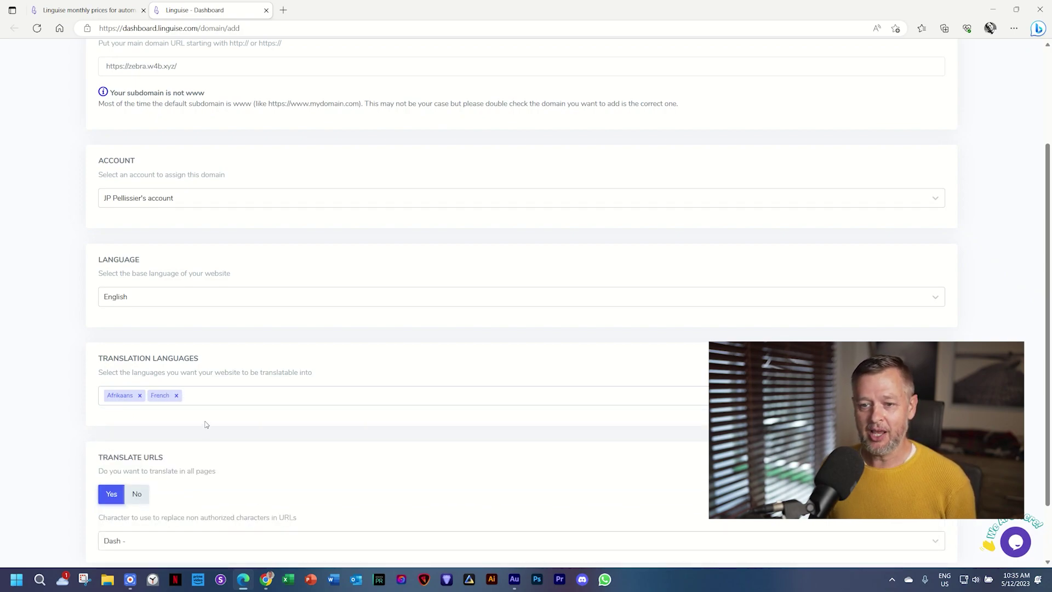
# Step: Add Korean and Turkish as translation languages
pyautogui.click(229, 392)
pyautogui.scroll(-12, 198, 453)
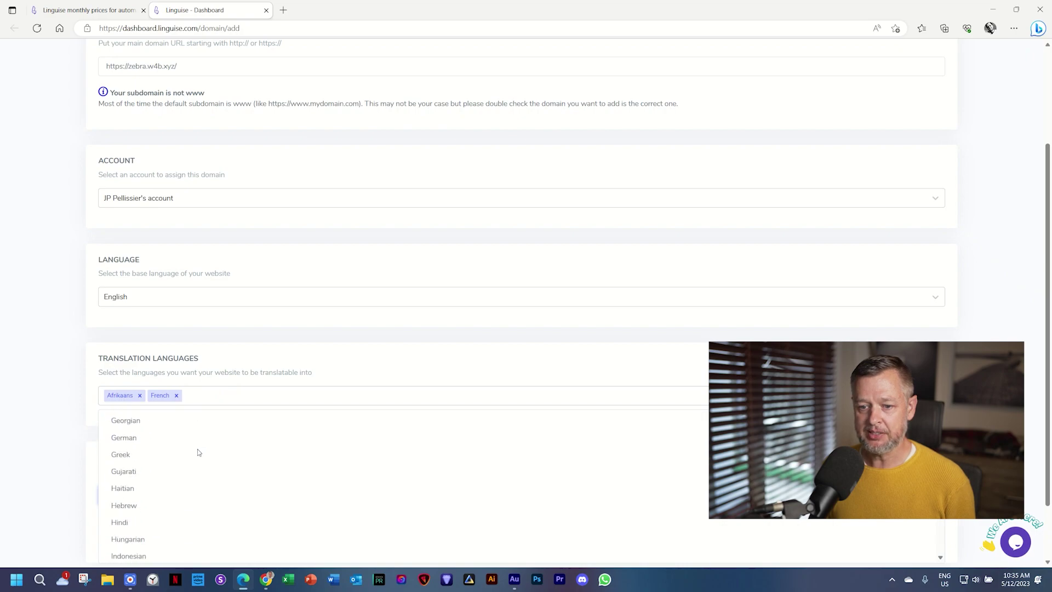
pyautogui.scroll(-2, 198, 448)
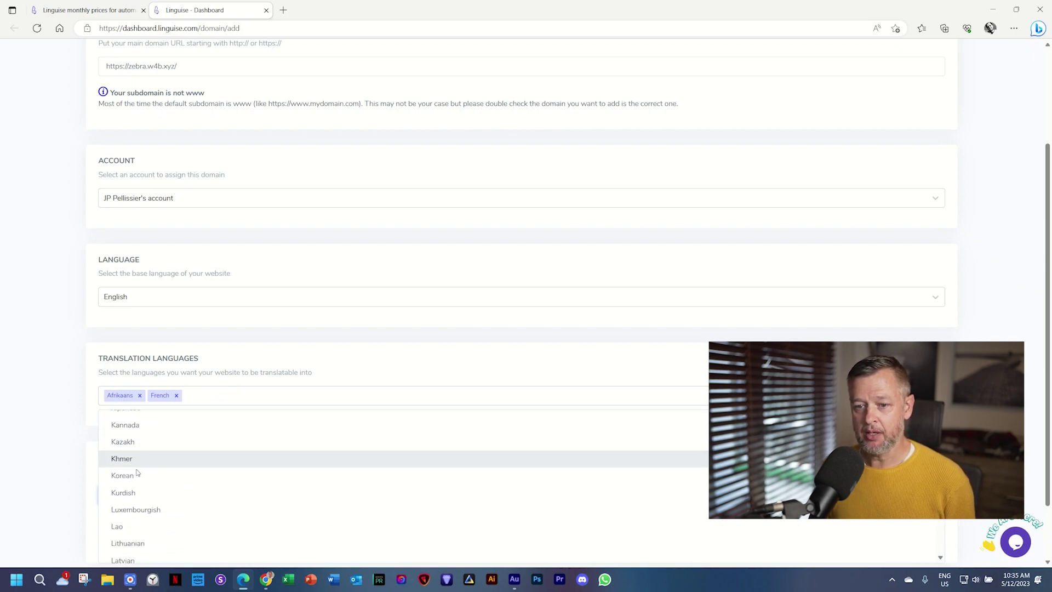
pyautogui.click(137, 474)
pyautogui.click(265, 398)
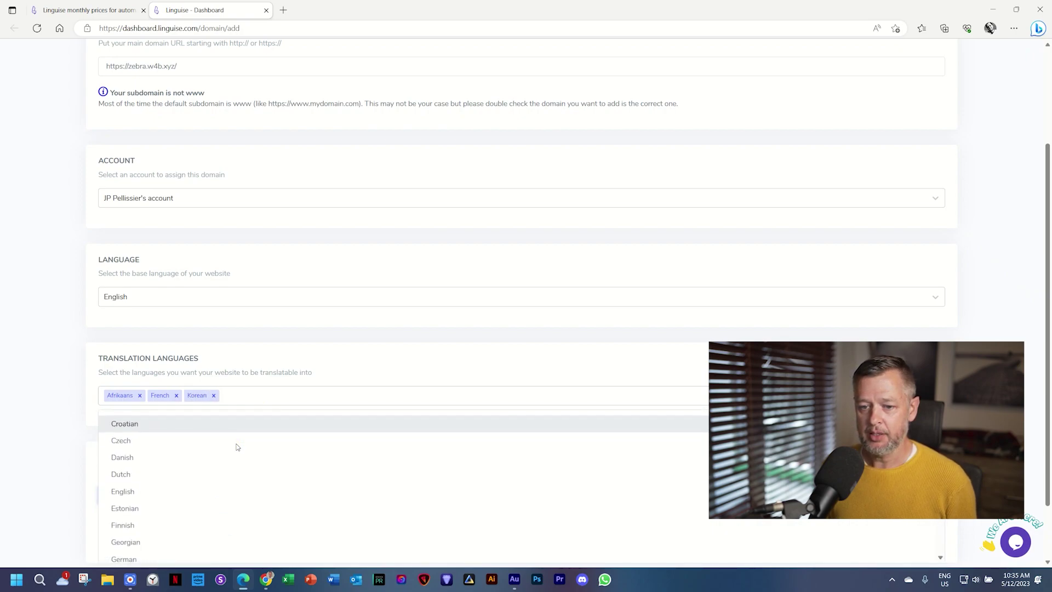
pyautogui.scroll(-12, 237, 447)
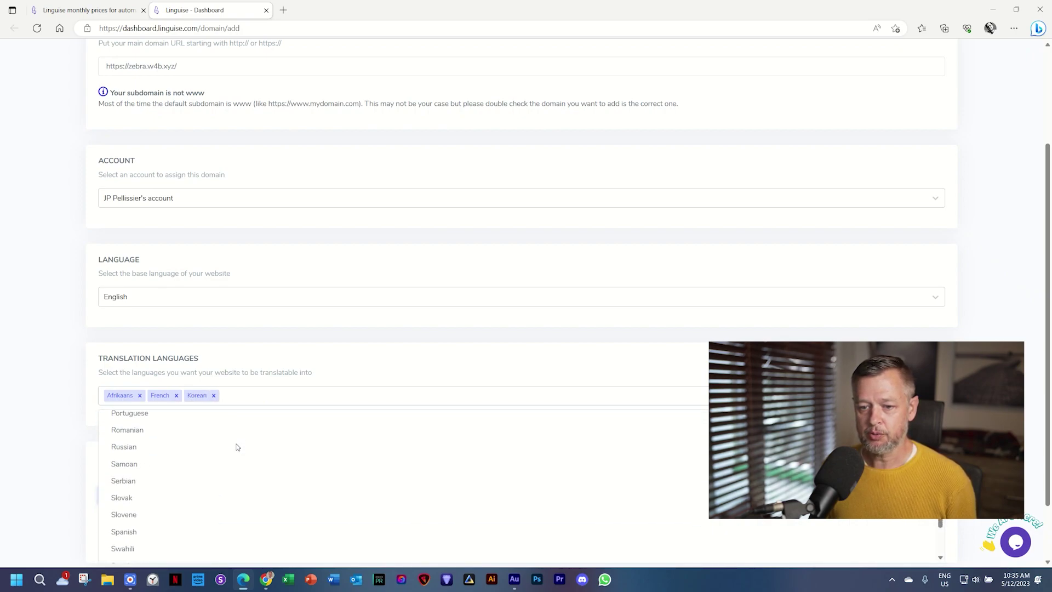
pyautogui.scroll(-2, 236, 447)
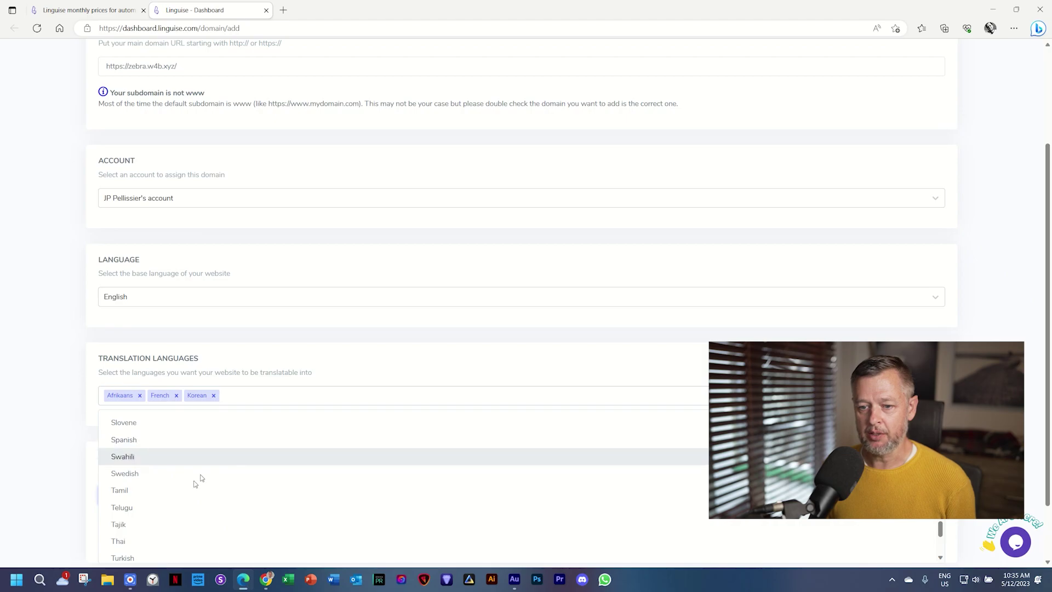
pyautogui.click(172, 553)
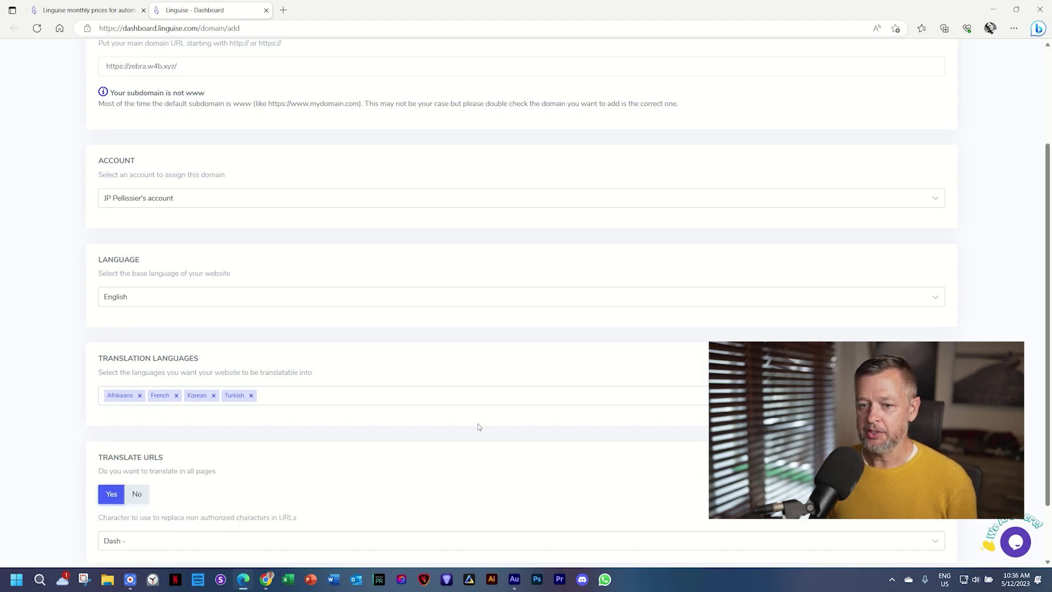
# Step: Review the domain settings and proceed to the wizard's final step
pyautogui.scroll(-2, 77, 457)
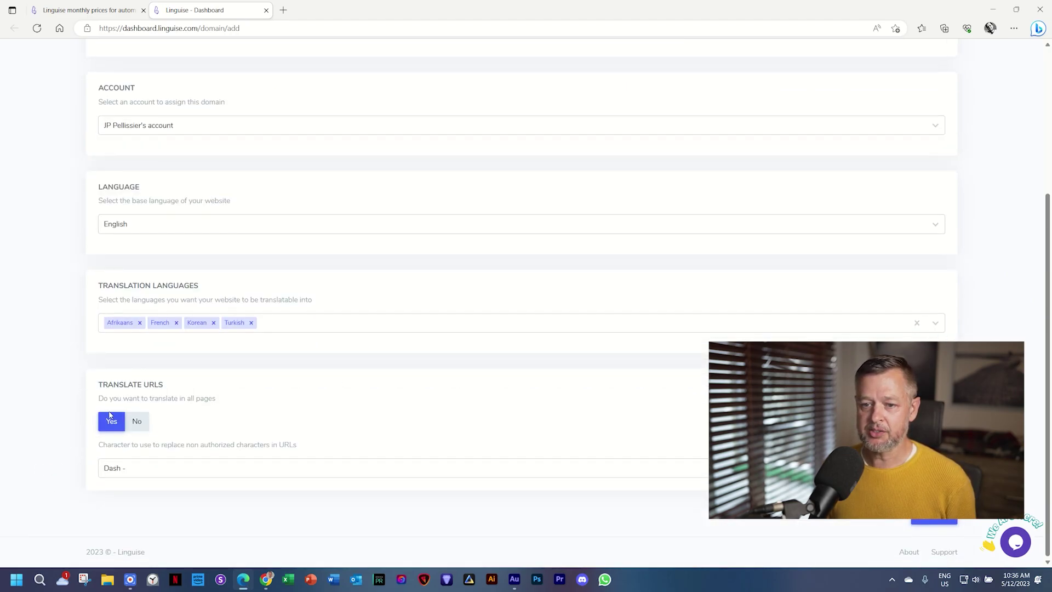
pyautogui.scroll(2, 420, 430)
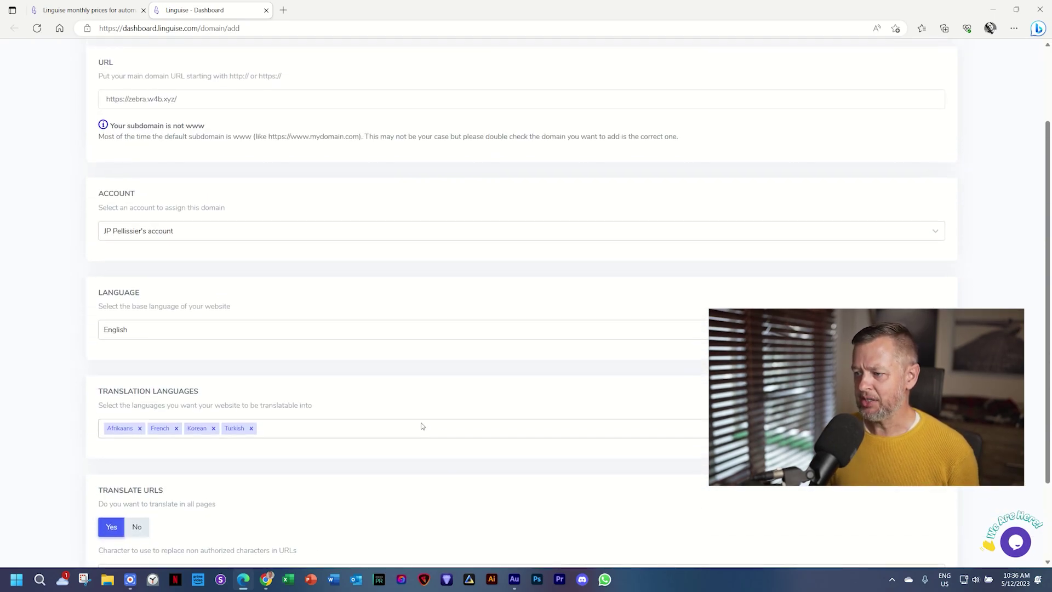
pyautogui.scroll(-2, 423, 426)
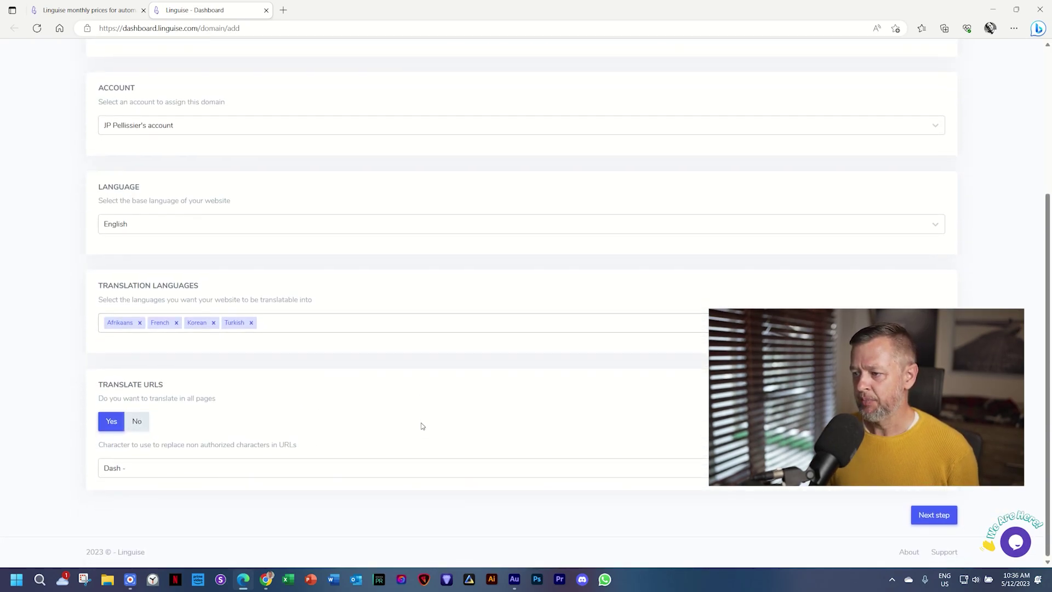
pyautogui.click(934, 515)
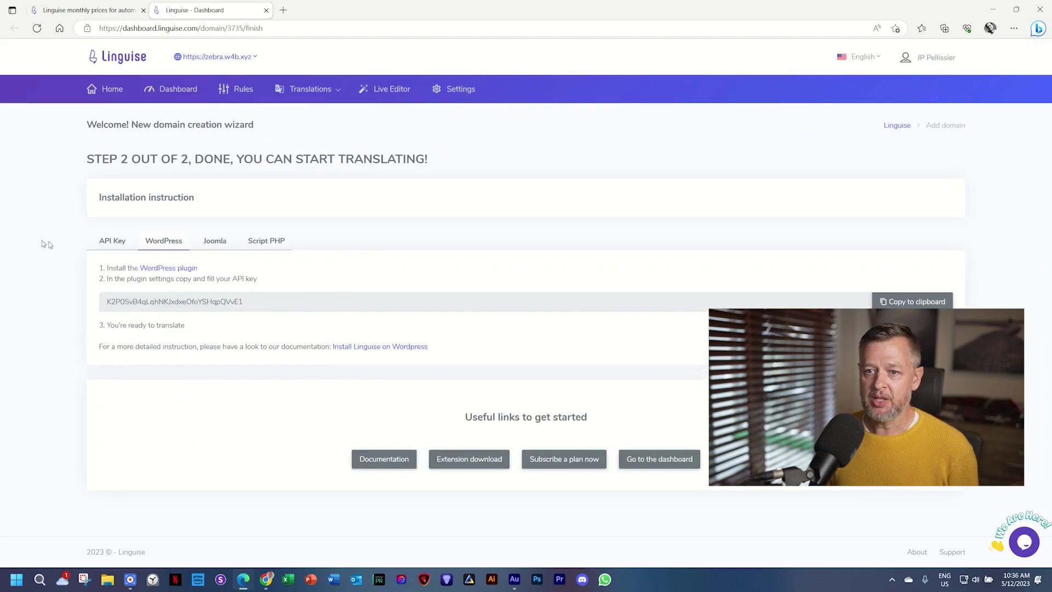
# Step: Reload Sabrina's Kitchen, go to the admin dashboard and open Plugins > Add New
pyautogui.click(267, 579)
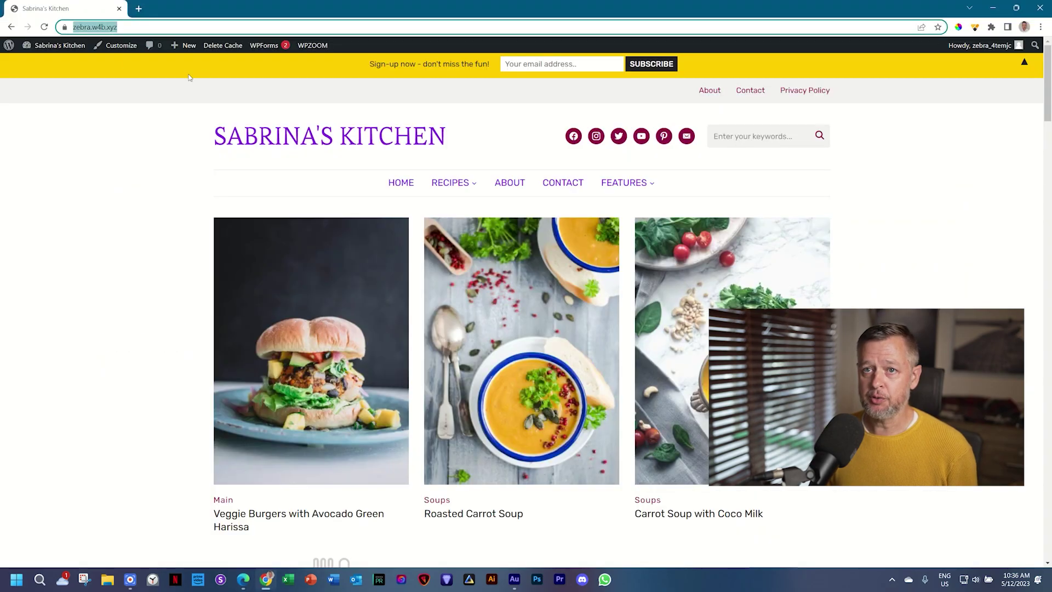
pyautogui.press('Return')
pyautogui.moveTo(5, 48)
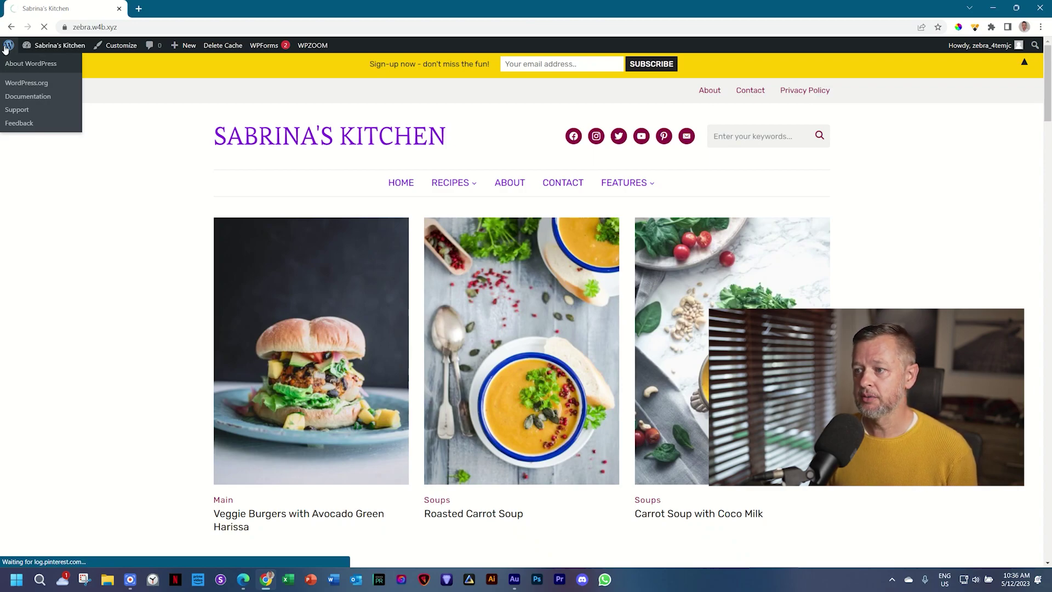
pyautogui.click(5, 48)
pyautogui.moveTo(49, 259)
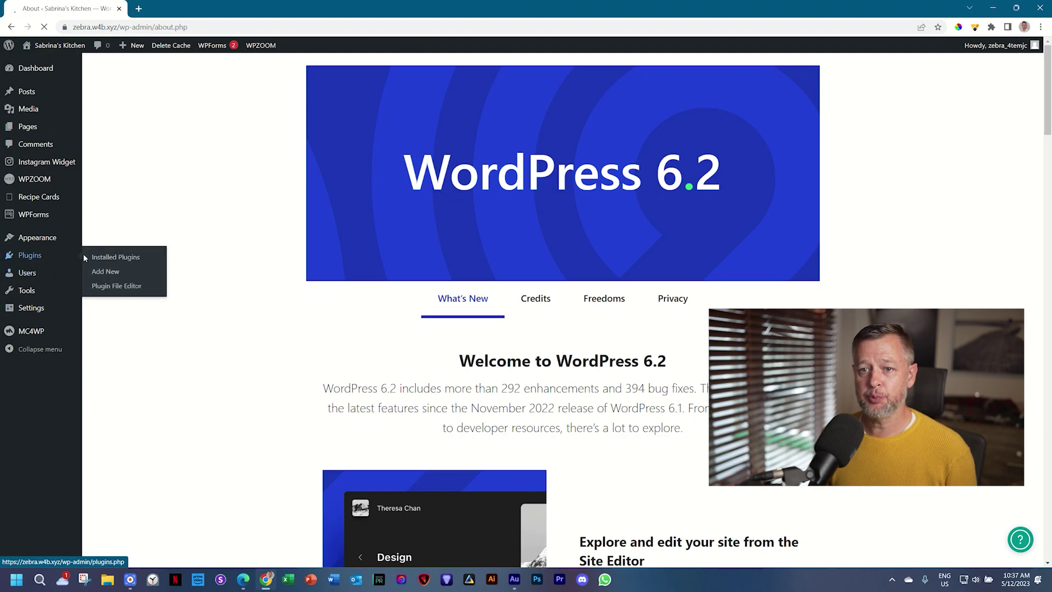
pyautogui.click(102, 273)
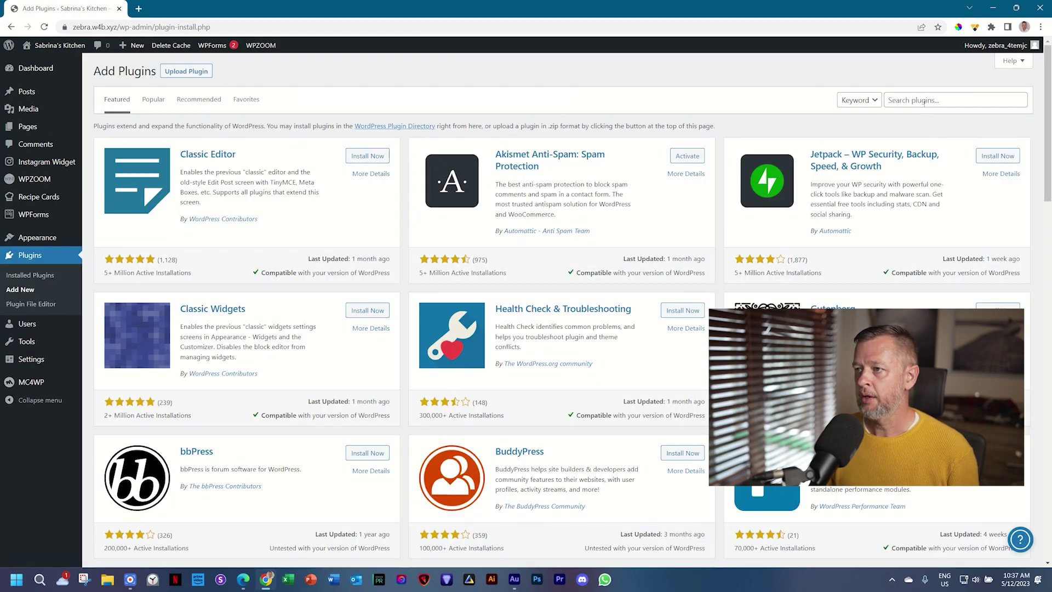
pyautogui.click(923, 103)
# Step: Search for 'linguise', then install and activate the Linguise plugin
pyautogui.write('lingui')
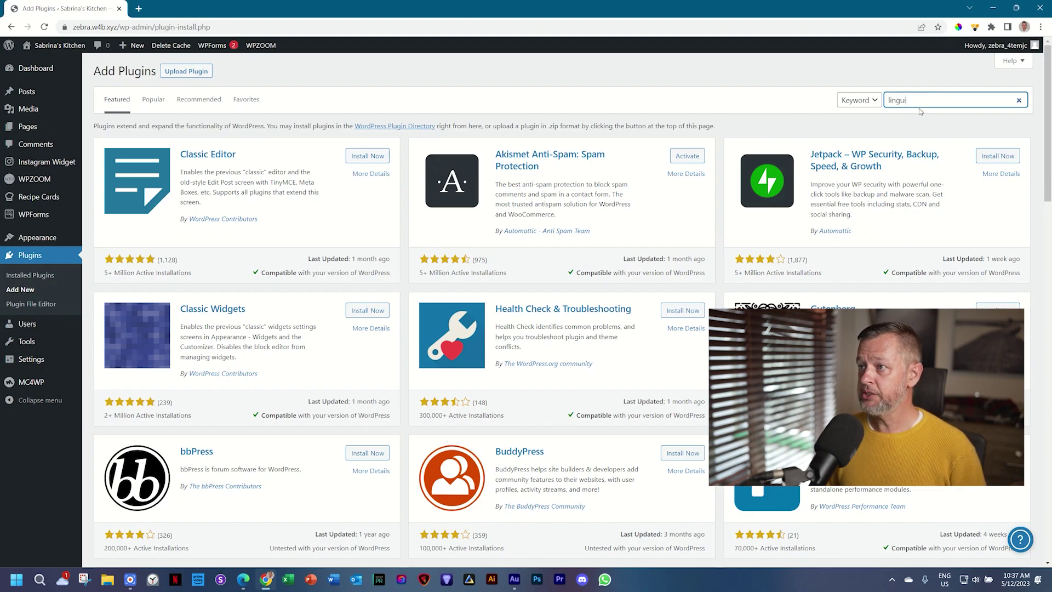
pyautogui.write('se')
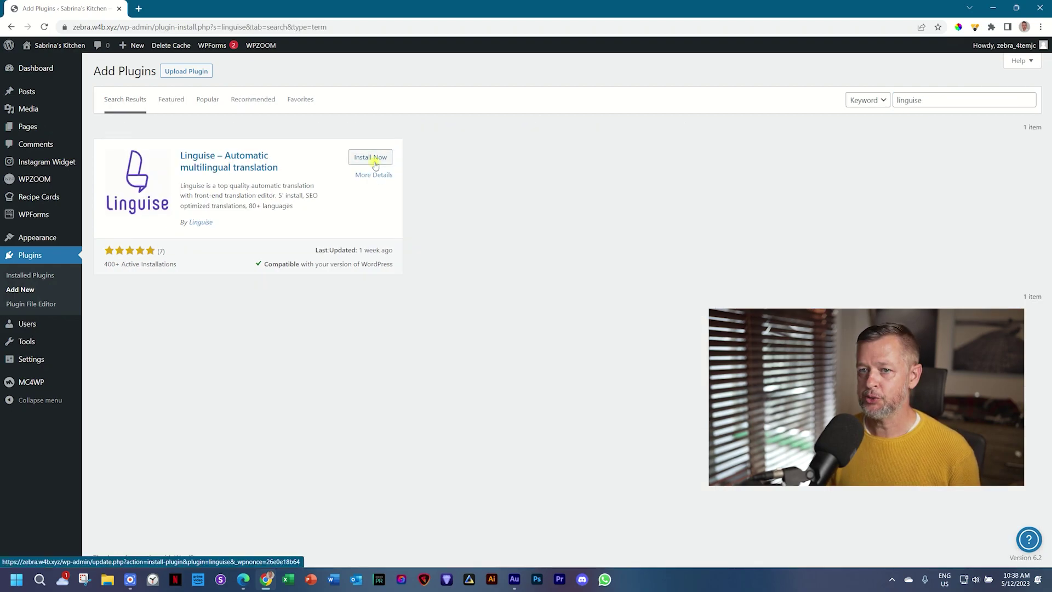
pyautogui.click(370, 157)
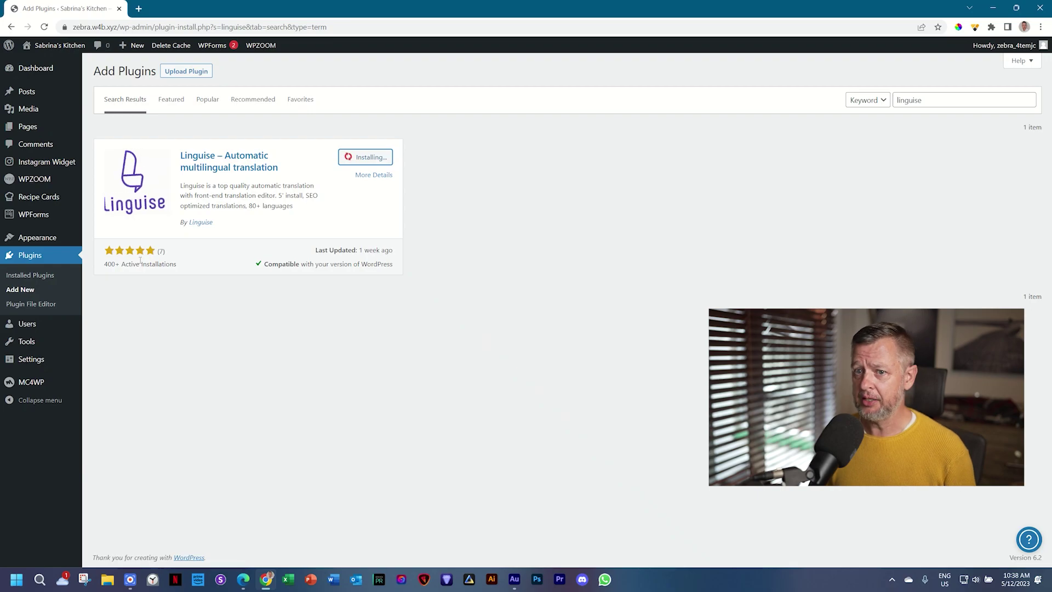
pyautogui.click(375, 156)
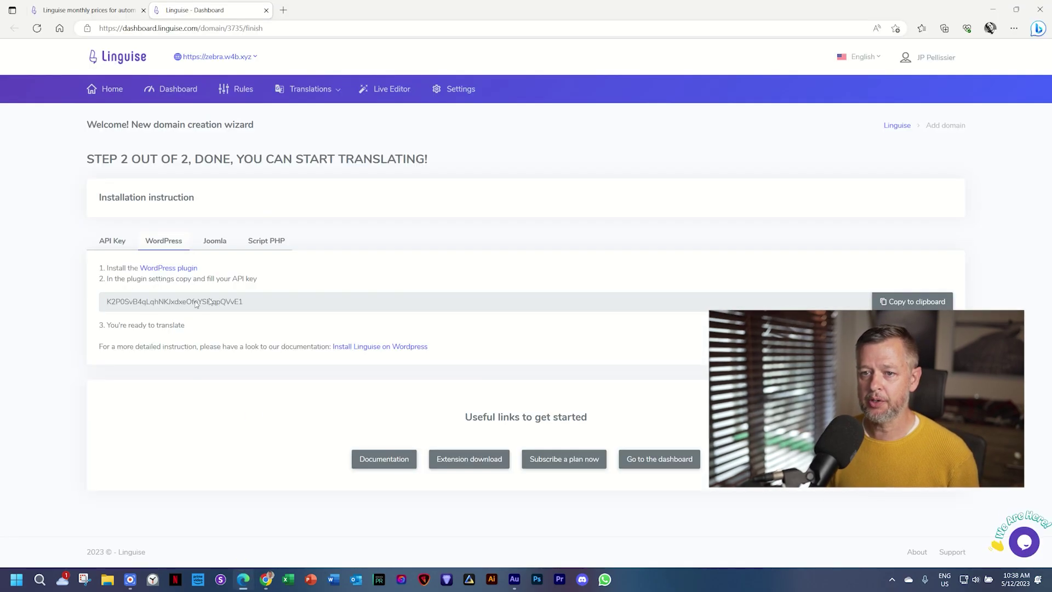
# Step: Copy the site's API key from the Linguise dashboard and open the plugin's settings in WordPress
pyautogui.click(885, 300)
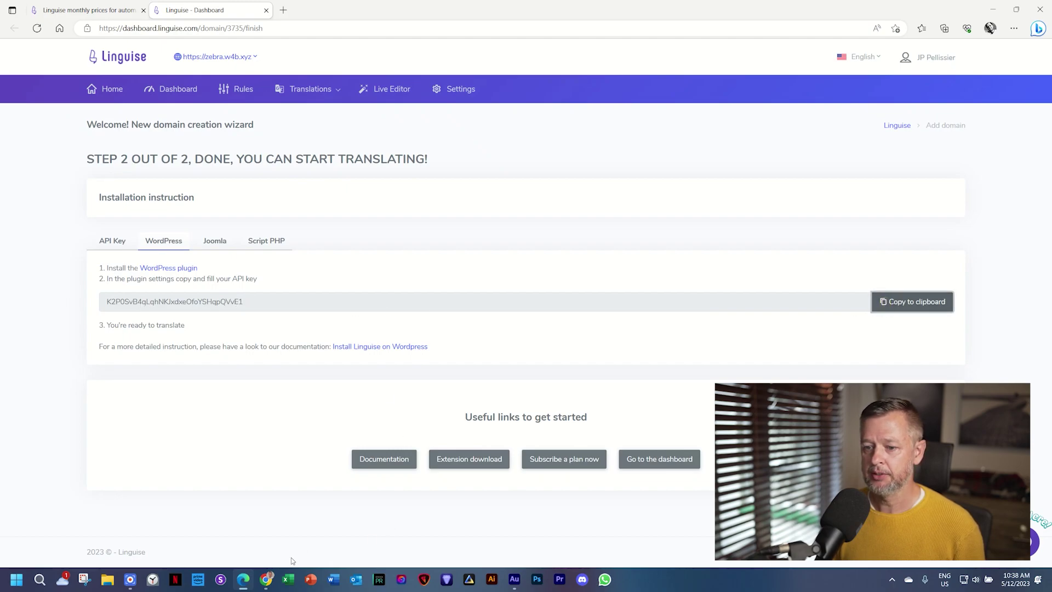
pyautogui.click(266, 579)
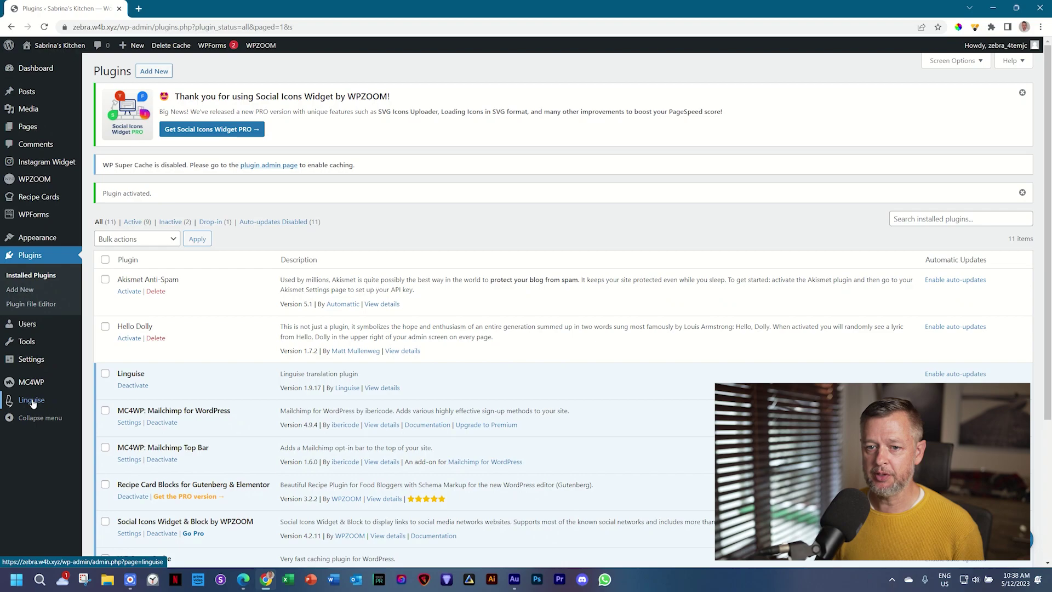
pyautogui.click(32, 400)
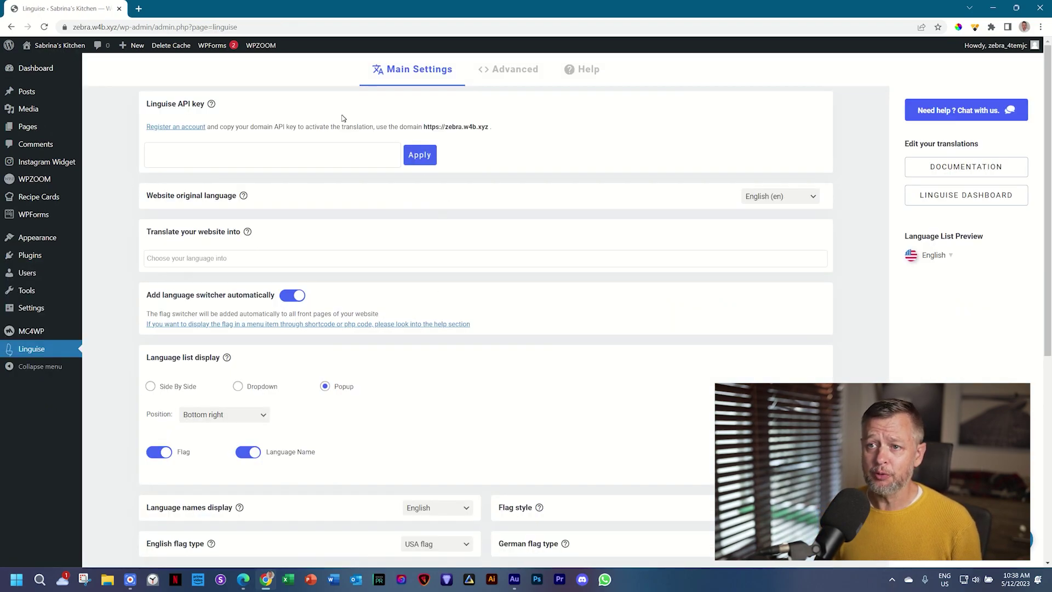
# Step: Paste the copied API key into the Linguise API key field, apply it, and review the languages listed
pyautogui.click(331, 160)
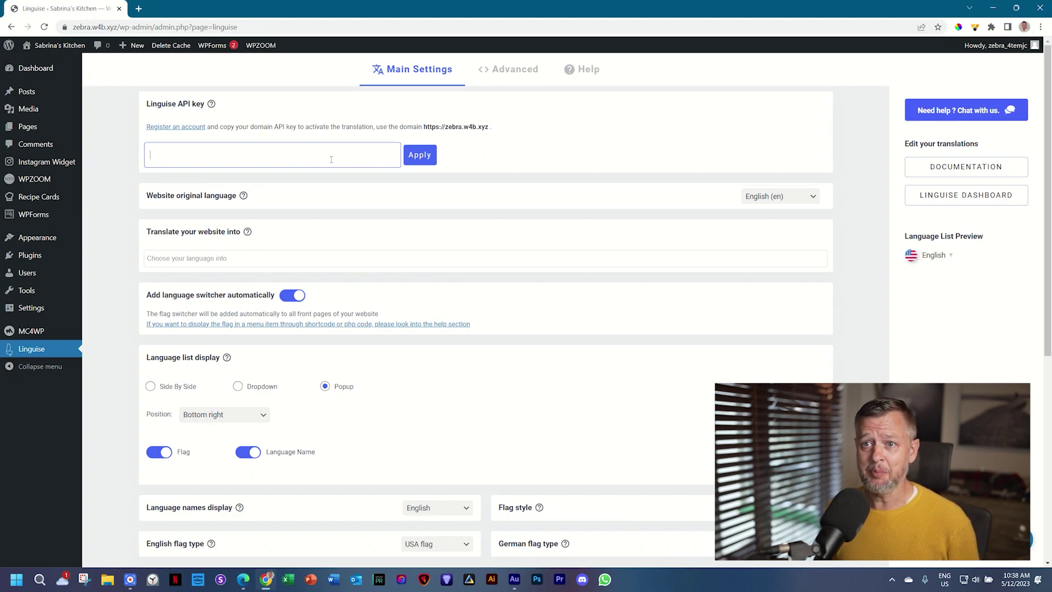
pyautogui.hotkey('ctrl', 'v')
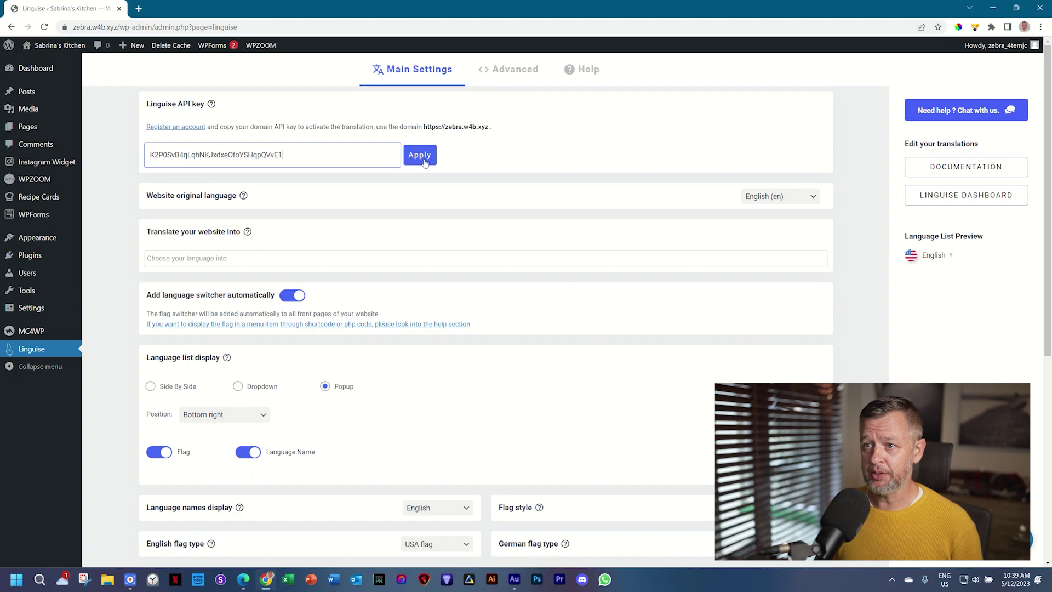
pyautogui.click(427, 160)
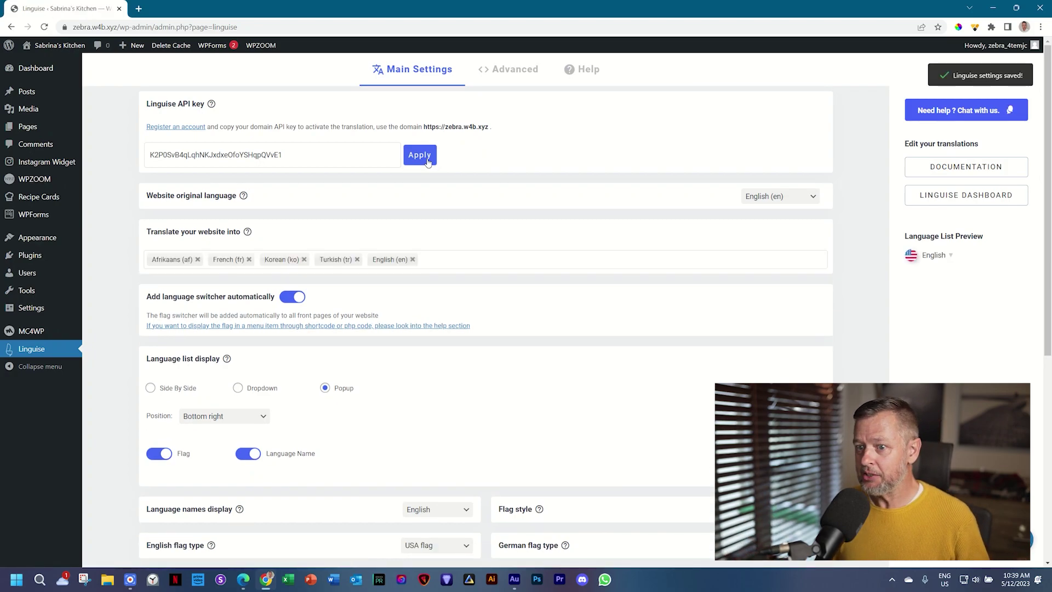
pyautogui.scroll(-3, 609, 266)
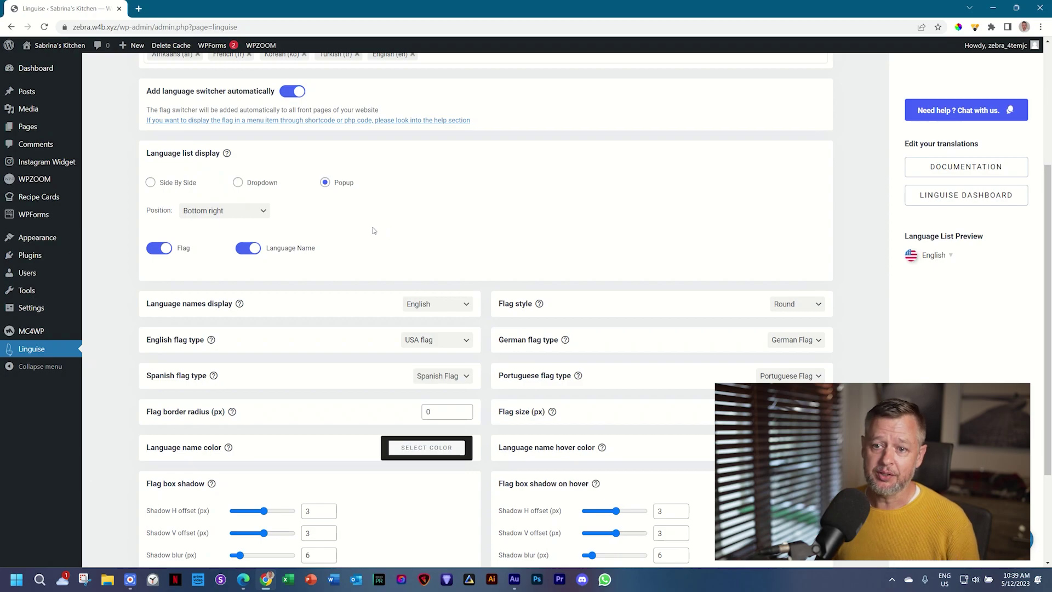
pyautogui.scroll(3, 429, 258)
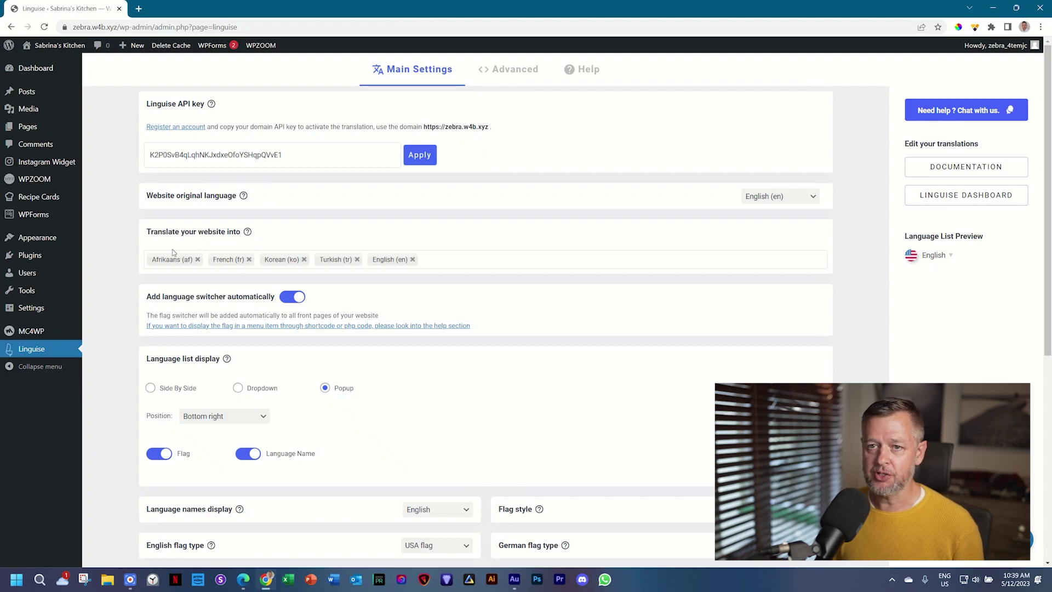
# Step: Load the Main menu for editing in Appearance > Menus
pyautogui.click(244, 579)
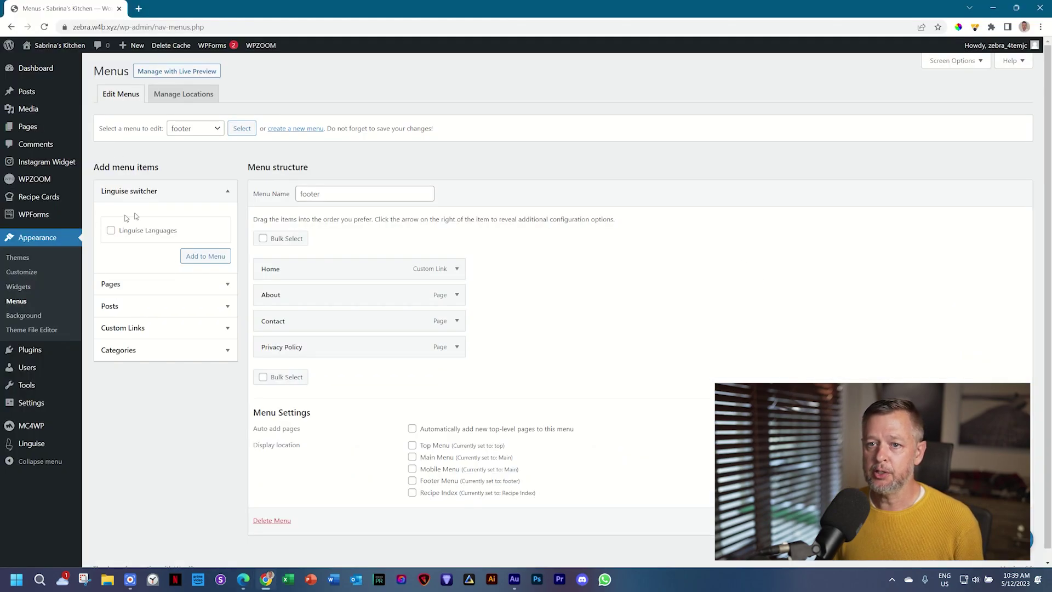
pyautogui.click(193, 131)
pyautogui.click(197, 147)
pyautogui.click(237, 132)
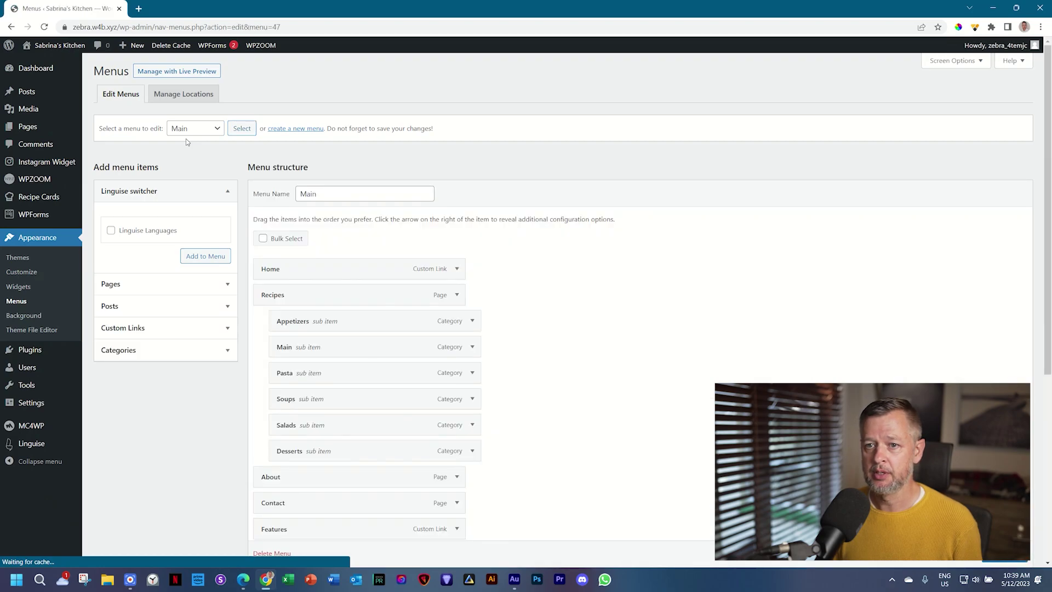
# Step: Add the Linguise Languages switcher item to the Main menu and save the menu
pyautogui.click(111, 230)
pyautogui.click(189, 256)
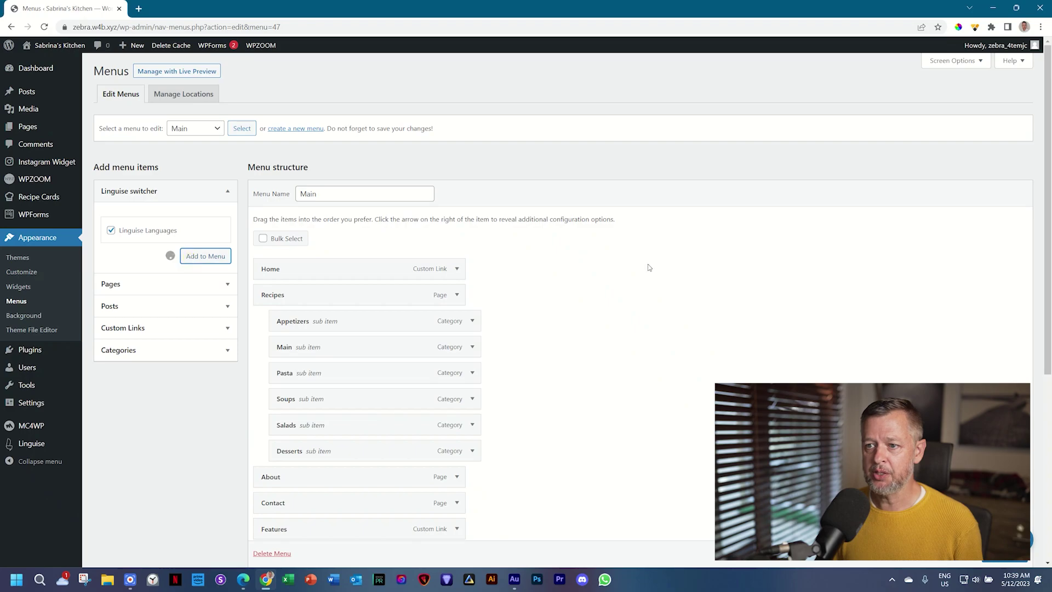
pyautogui.scroll(-3, 649, 267)
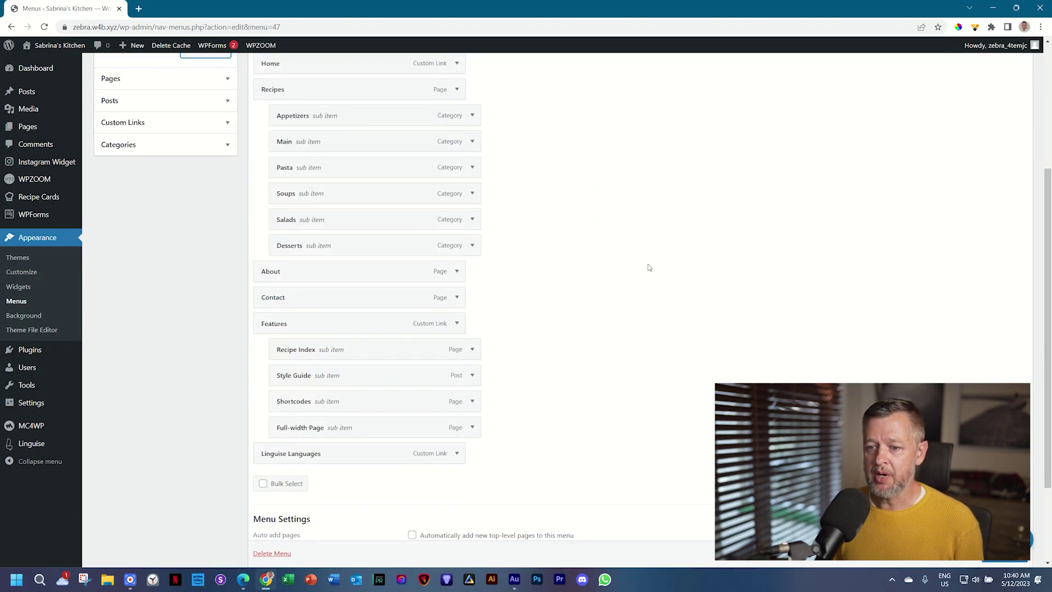
pyautogui.click(456, 453)
pyautogui.scroll(-3, 475, 447)
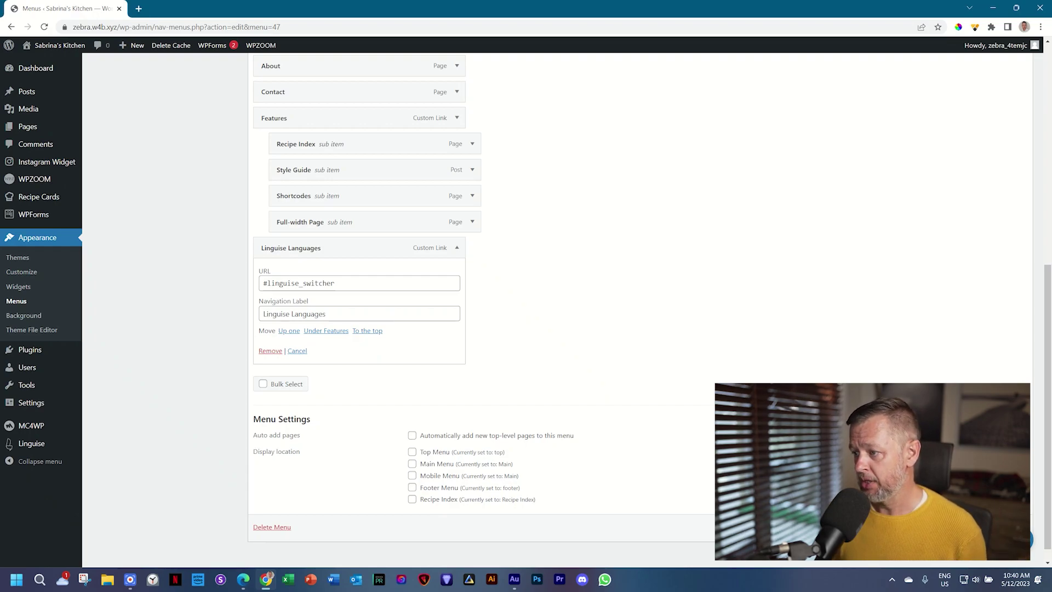
pyautogui.scroll(-1, 548, 307)
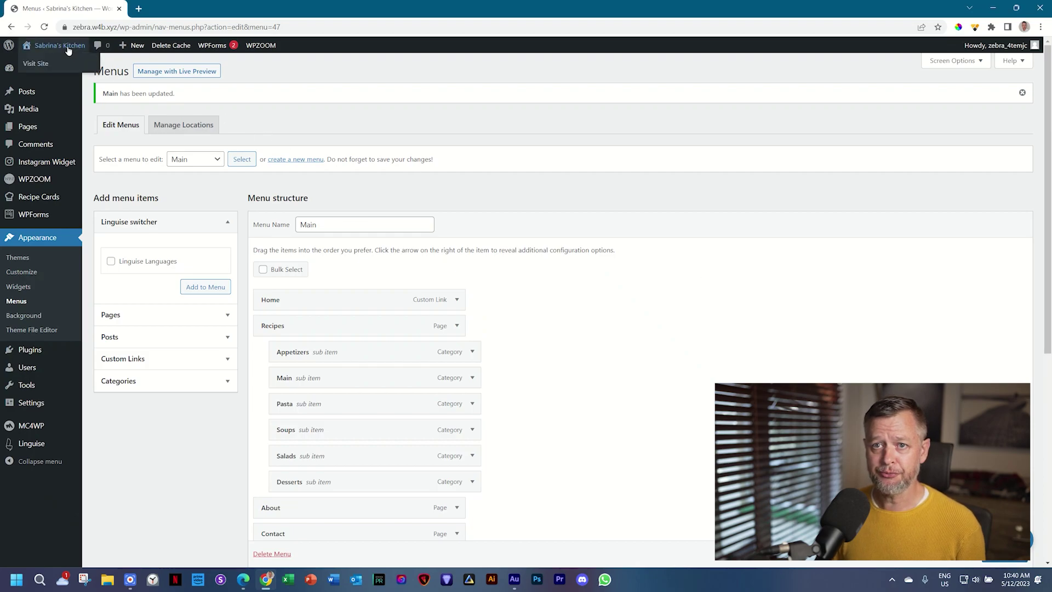
# Step: Visit the live site, open and close the floating language picker, then open the menu's switcher
pyautogui.click(68, 48)
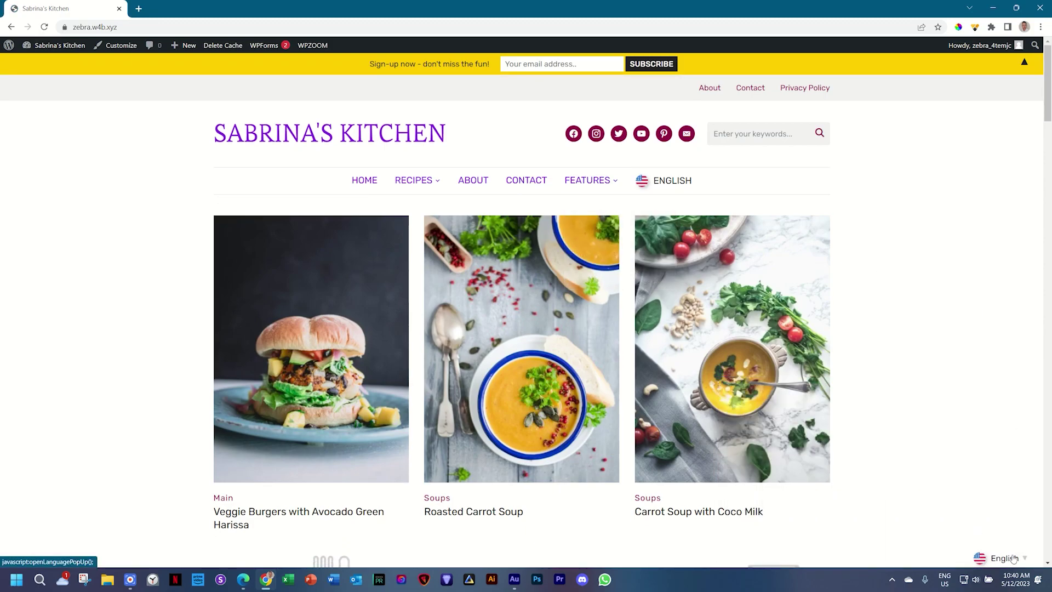
pyautogui.click(1013, 559)
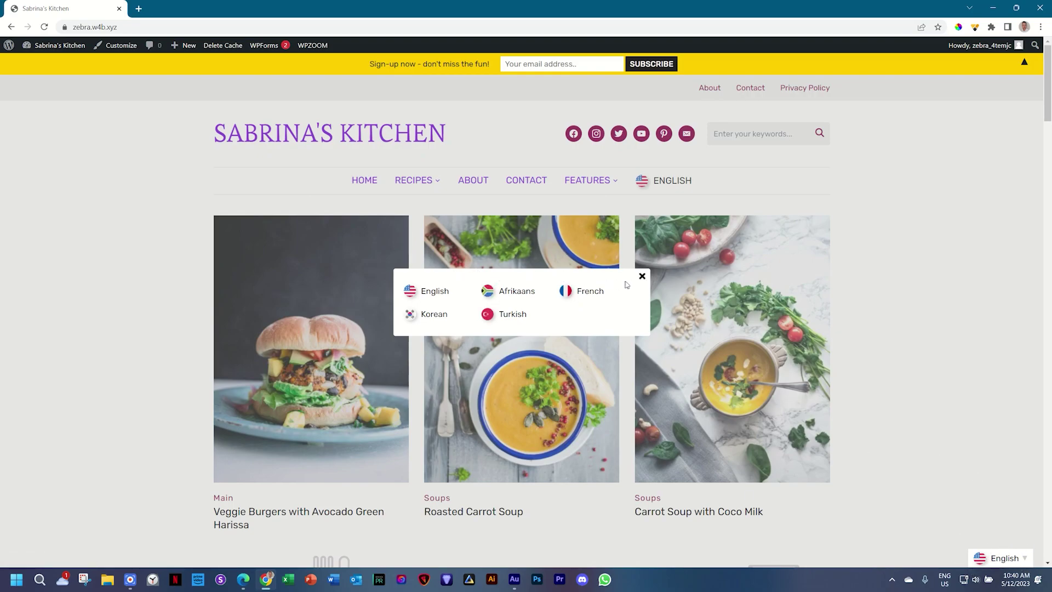
pyautogui.click(642, 276)
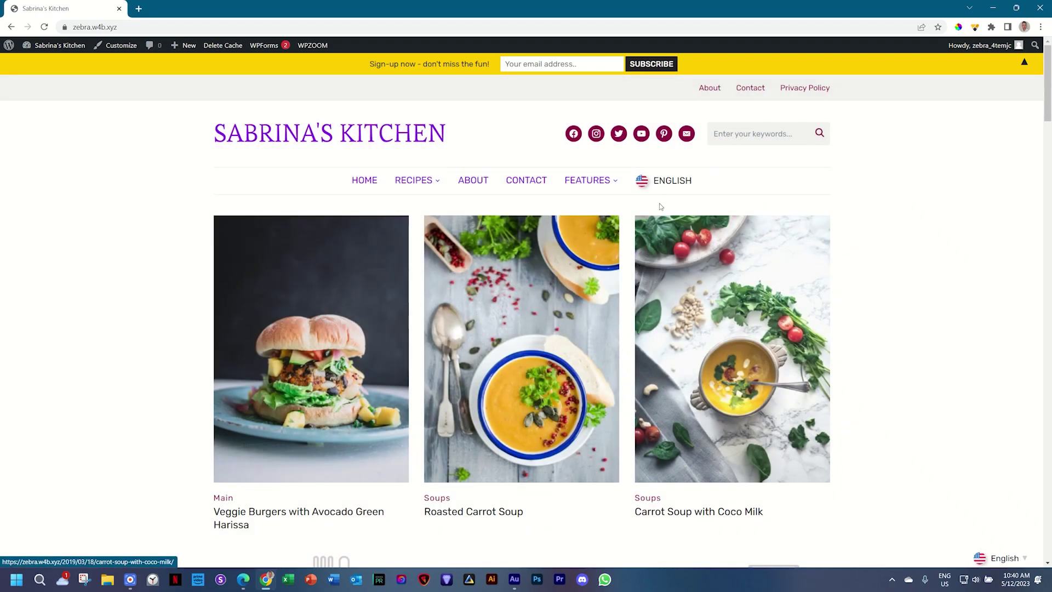
pyautogui.click(667, 186)
# Step: Switch the site to Afrikaans, scroll through the translated recipes, and reopen the language picker
pyautogui.click(515, 289)
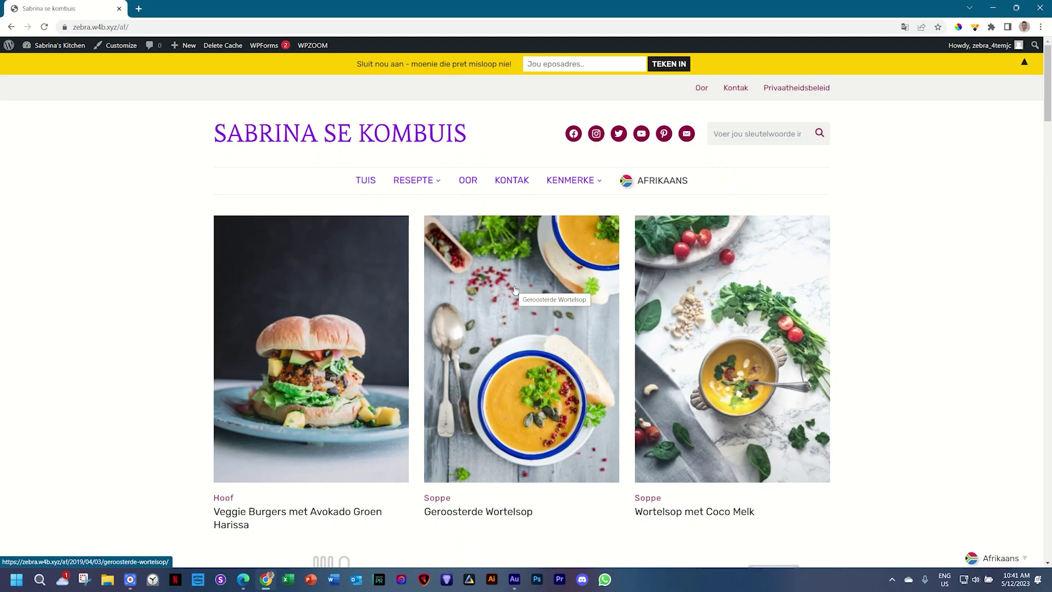
pyautogui.scroll(-8, 517, 288)
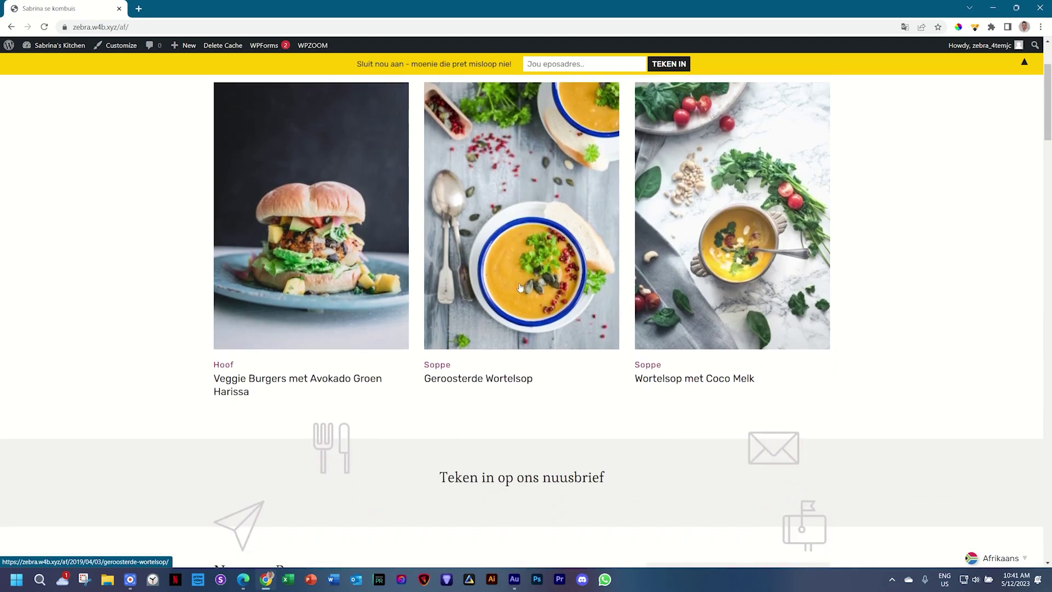
pyautogui.scroll(-4, 519, 288)
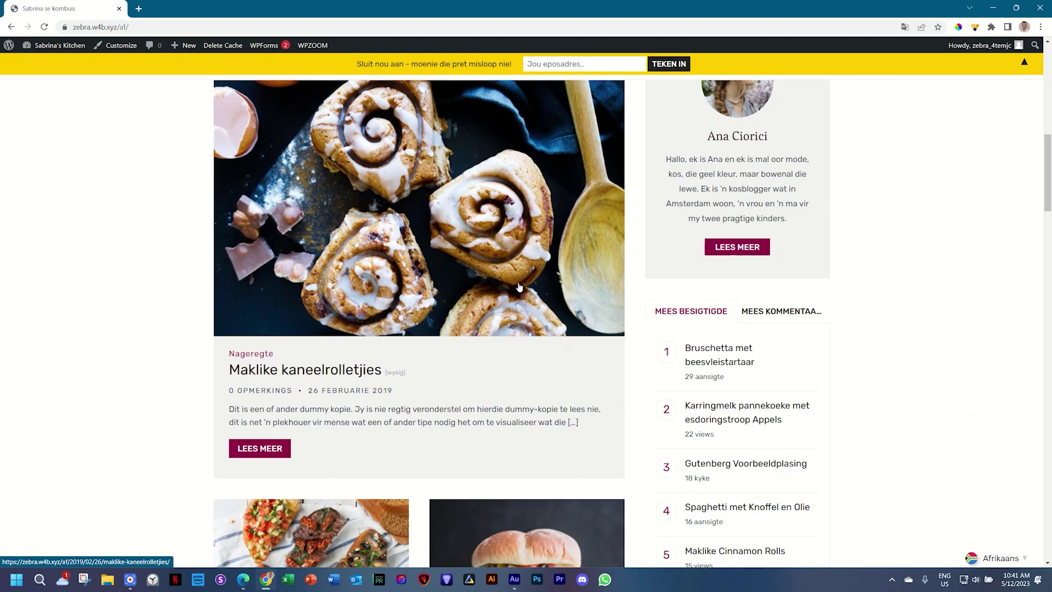
pyautogui.scroll(-4, 518, 287)
pyautogui.scroll(15, 518, 287)
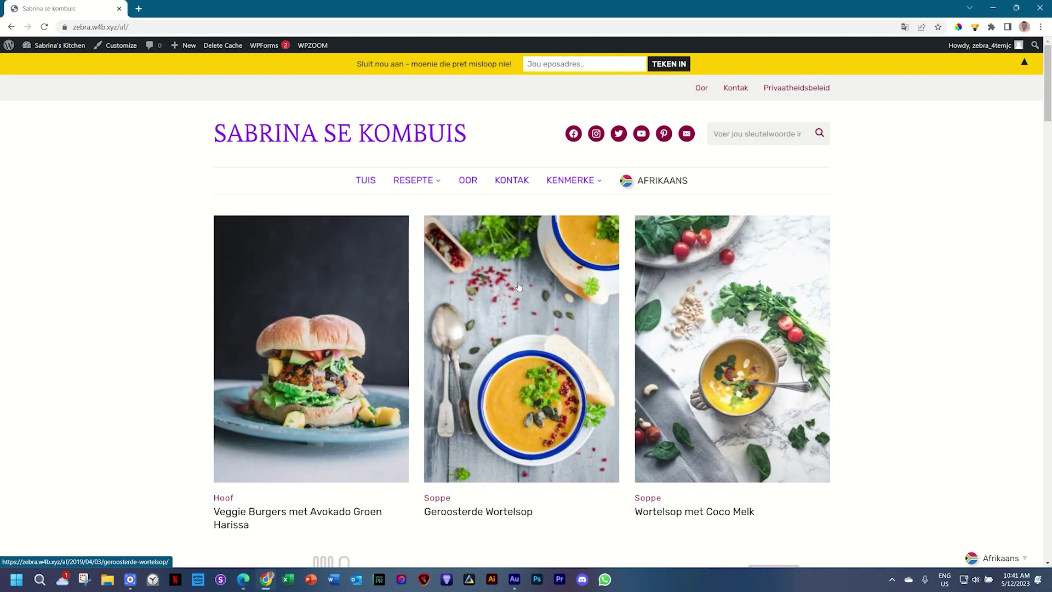
pyautogui.click(654, 180)
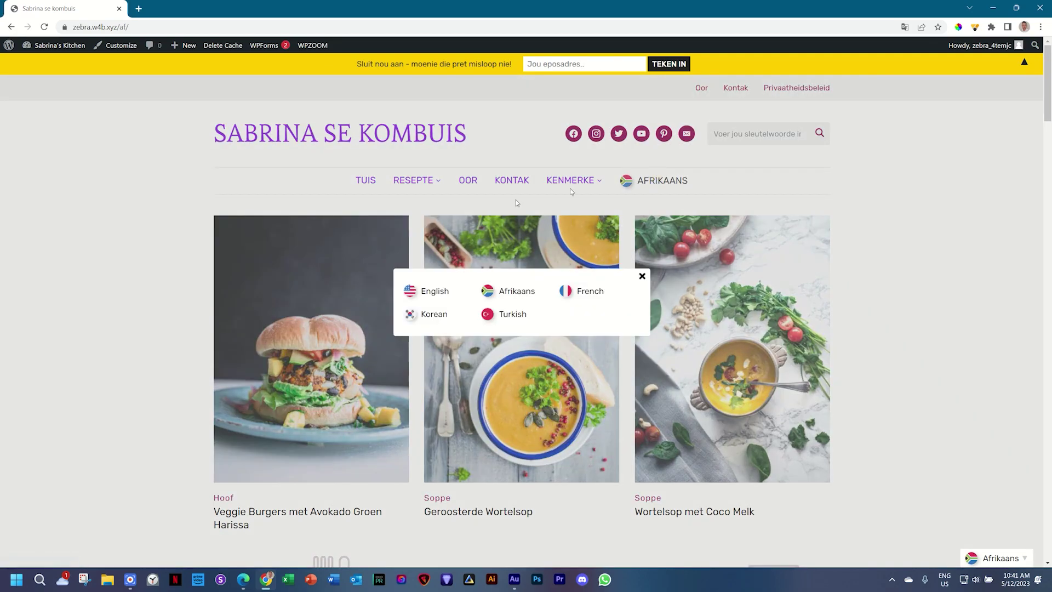
# Step: Switch the food site to Korean and scroll through the translated homepage
pyautogui.click(430, 317)
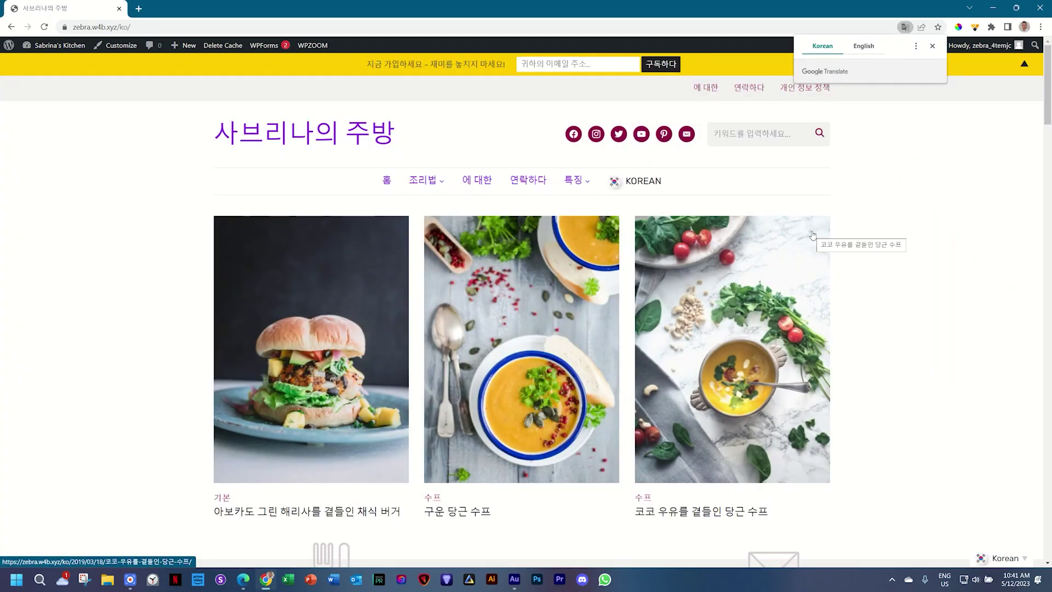
pyautogui.scroll(-3, 813, 235)
pyautogui.scroll(-5, 813, 236)
pyautogui.scroll(10, 813, 236)
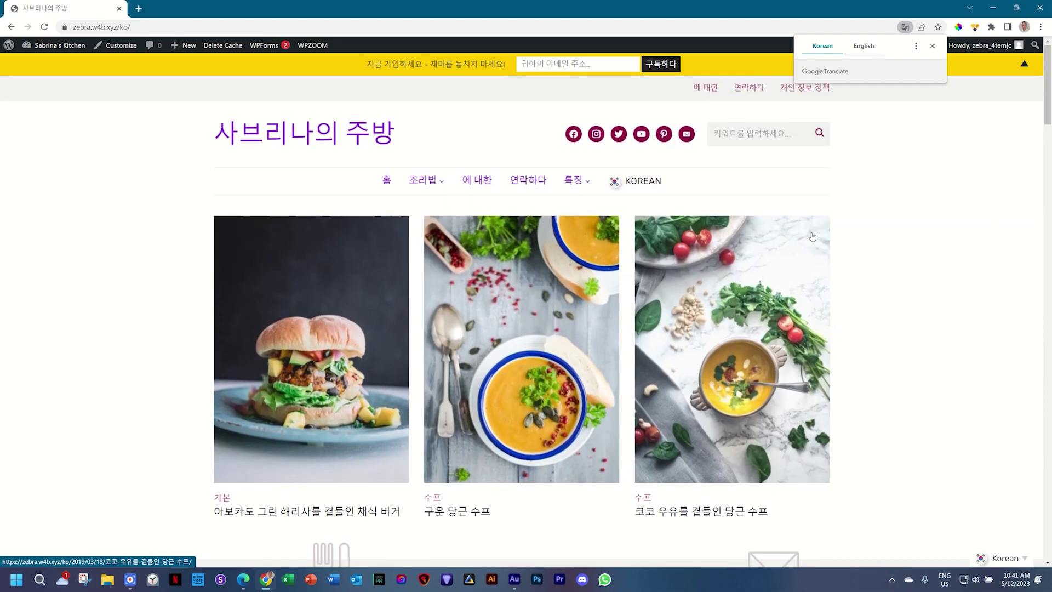
pyautogui.scroll(-8, 813, 236)
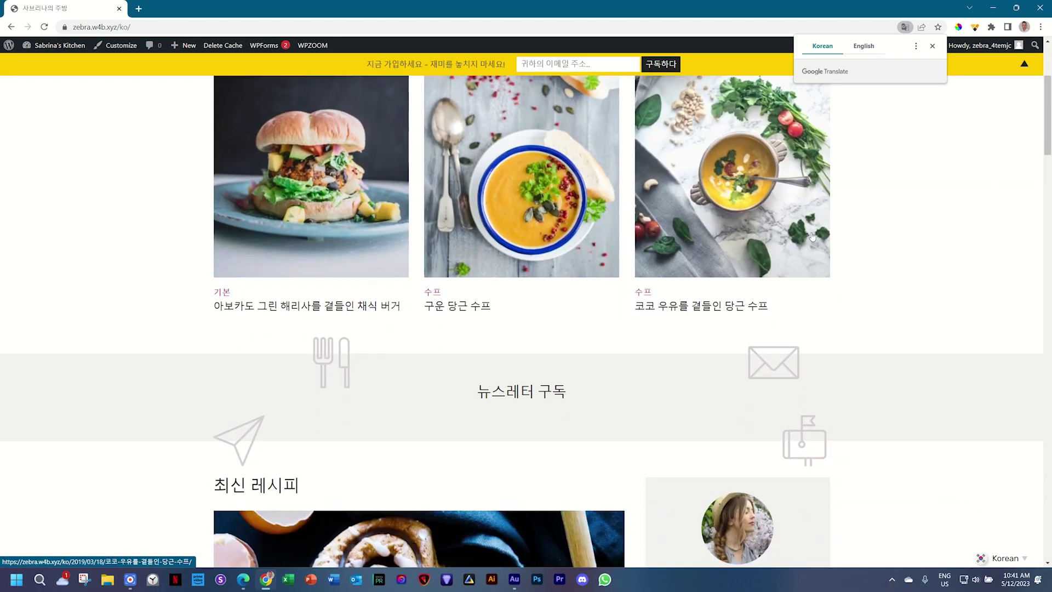
pyautogui.scroll(8, 812, 236)
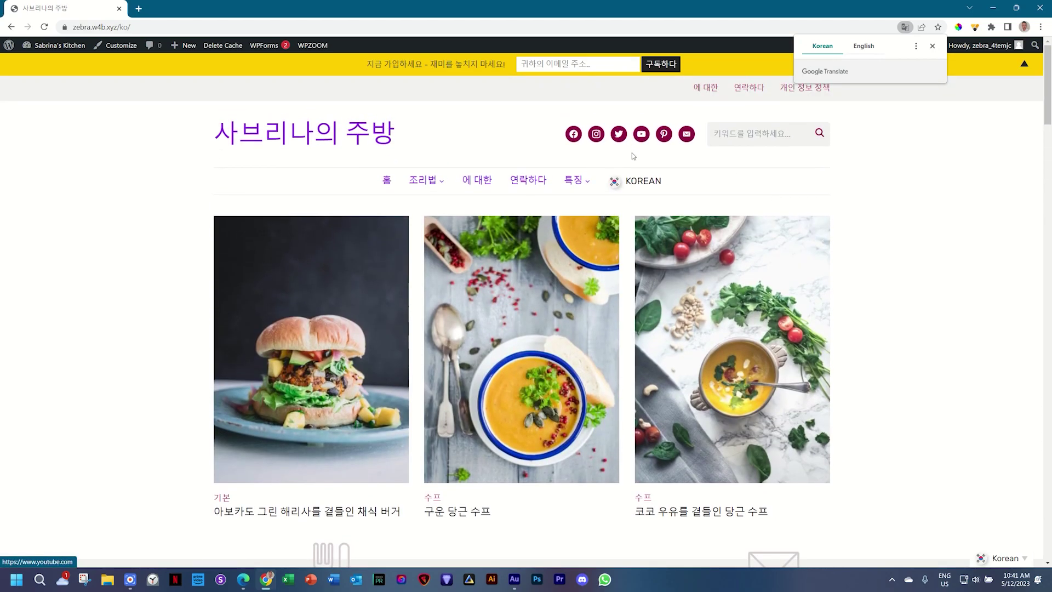
# Step: Switch the site to Turkish, then back to Afrikaans as 'Sabrina se Kombuis'
pyautogui.click(645, 181)
pyautogui.click(514, 319)
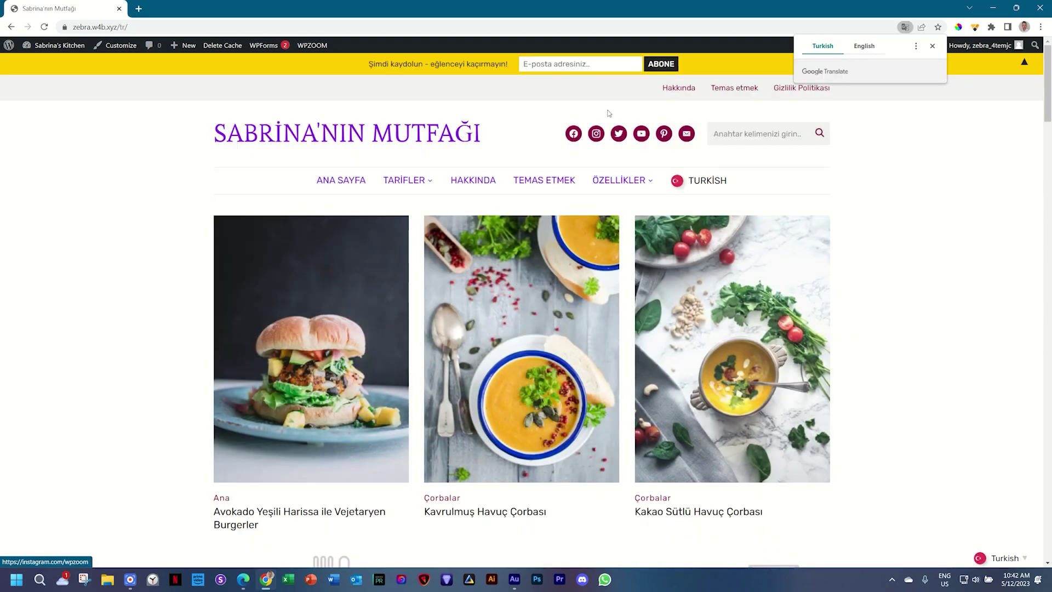
pyautogui.click(695, 181)
pyautogui.click(503, 293)
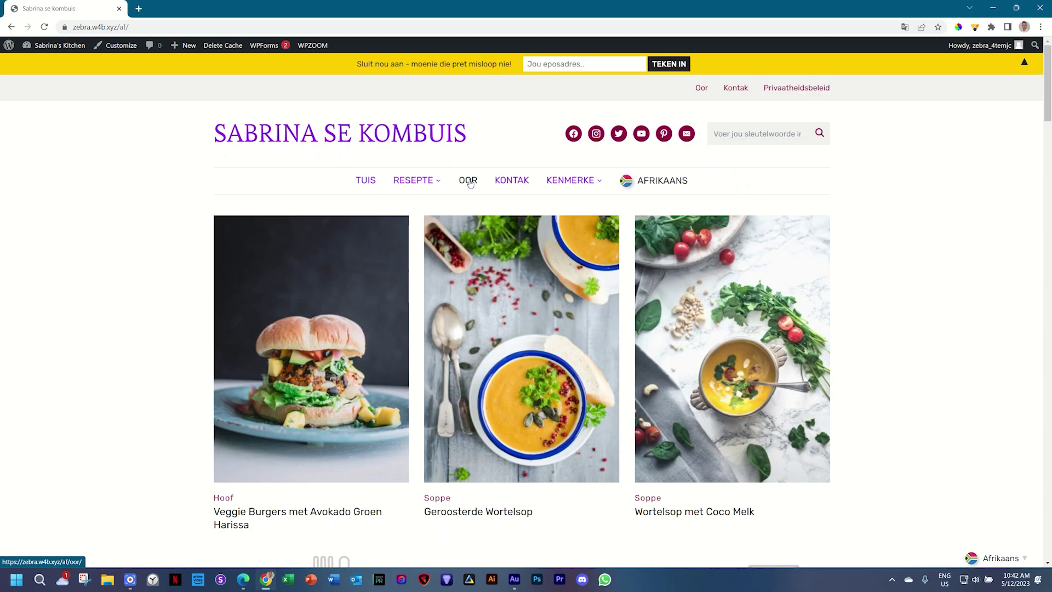
pyautogui.click(244, 579)
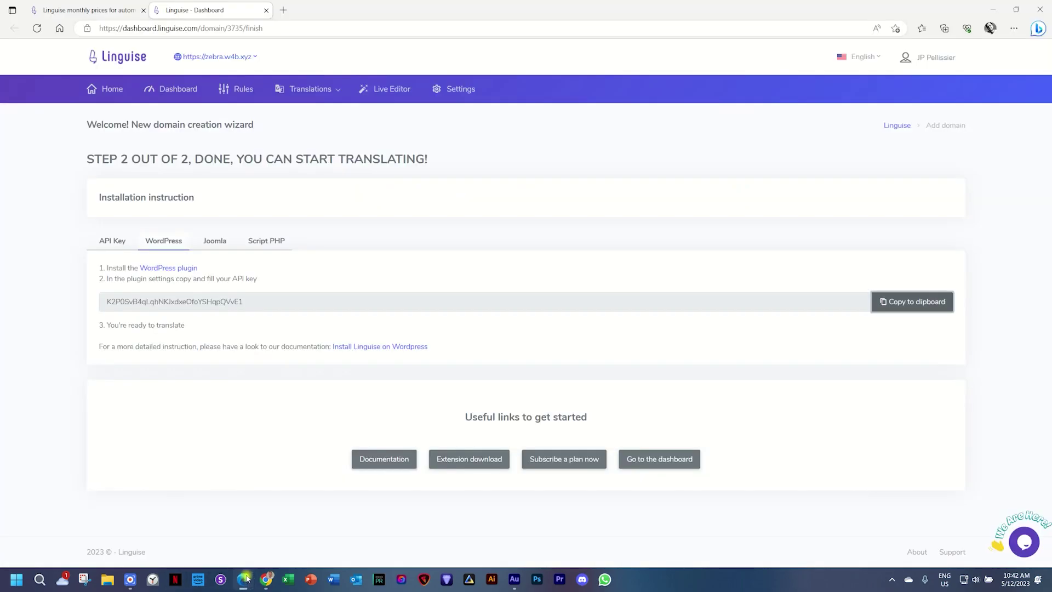
pyautogui.click(100, 92)
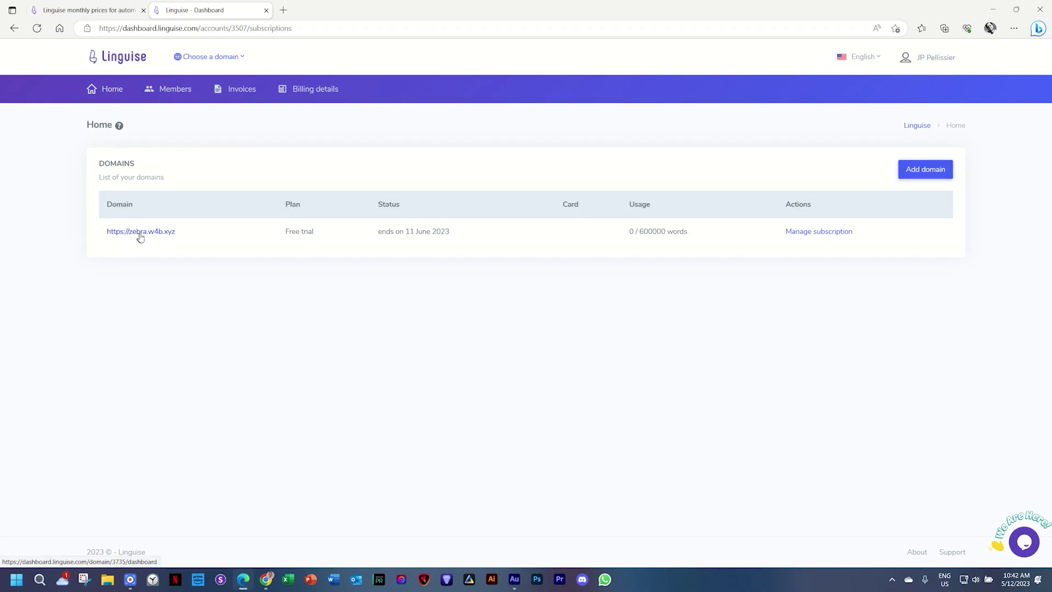
pyautogui.click(242, 58)
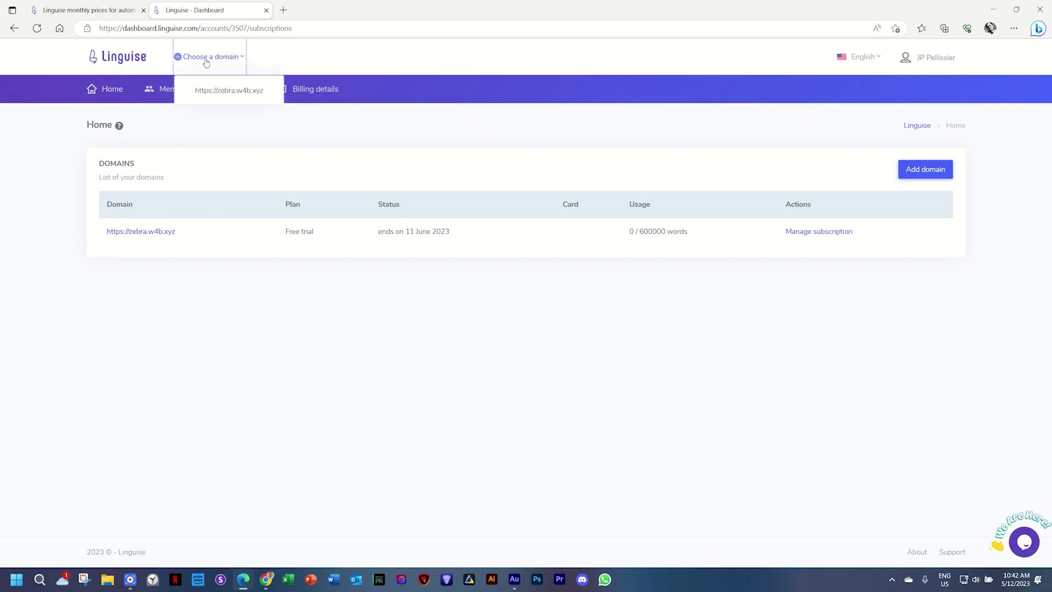
pyautogui.click(228, 90)
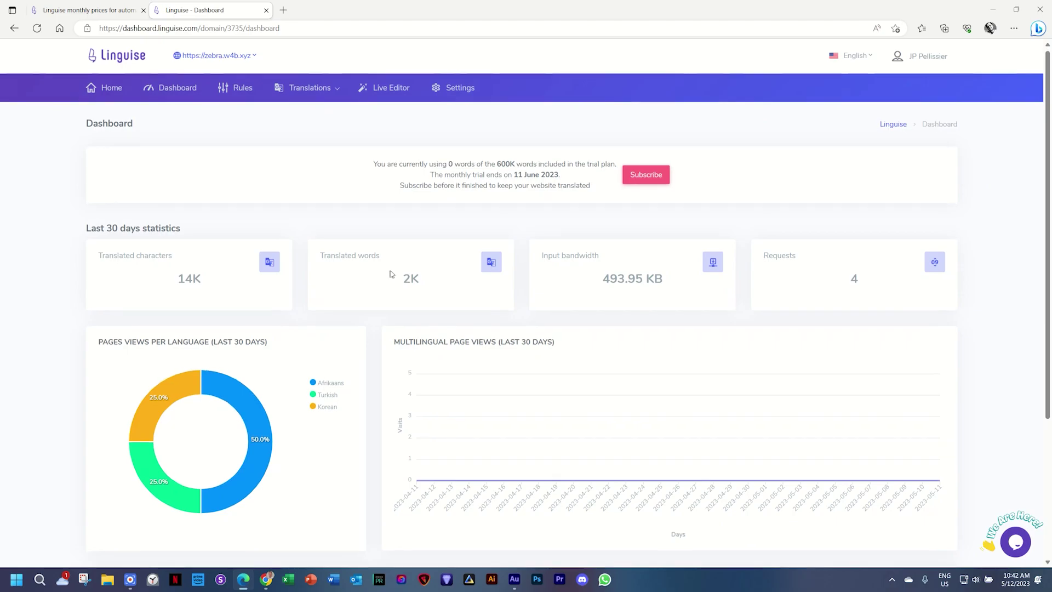
pyautogui.scroll(-3, 389, 271)
pyautogui.scroll(3, 880, 263)
pyautogui.scroll(-3, 879, 263)
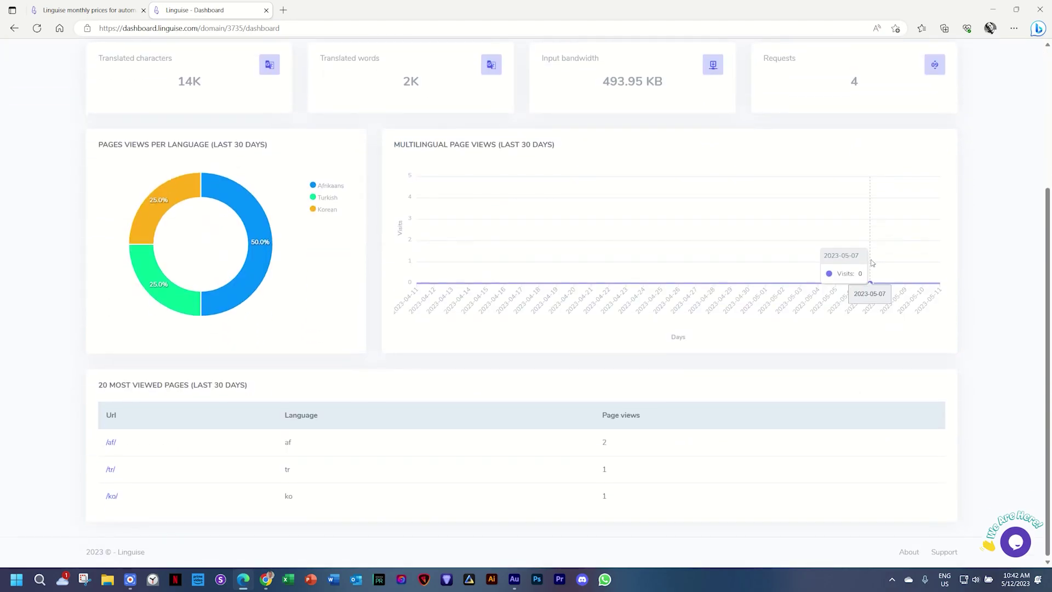
pyautogui.scroll(3, 676, 392)
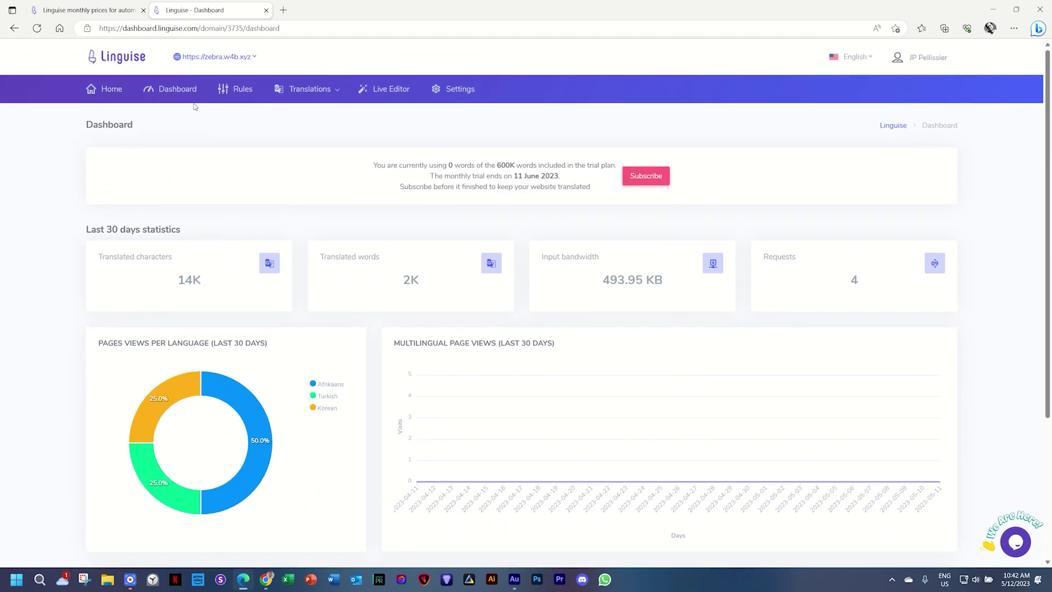
# Step: Open Translations and filter the list by language to show only Afrikaans
pyautogui.moveTo(337, 91)
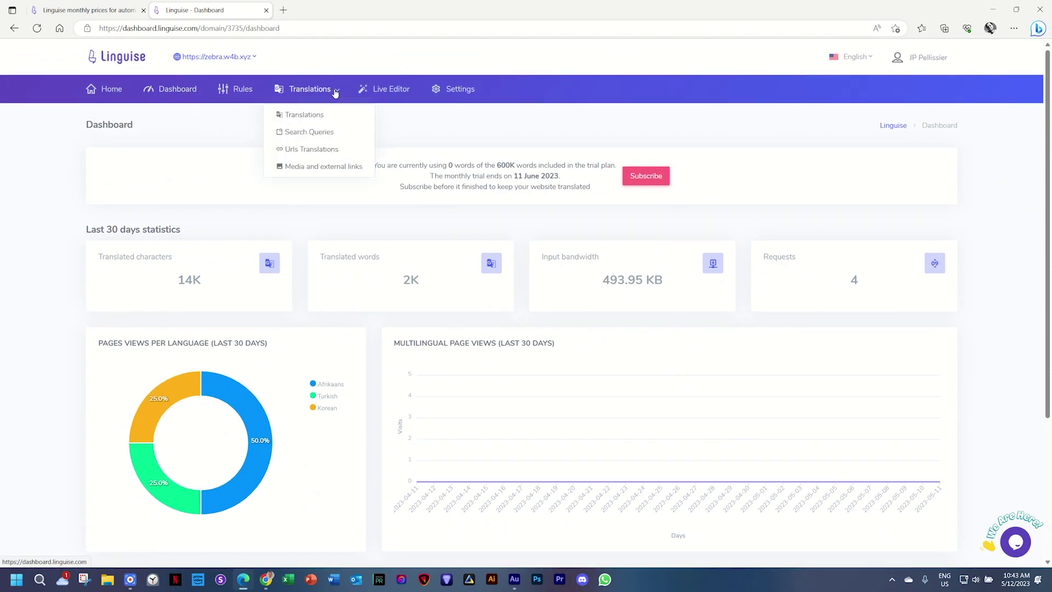
pyautogui.click(301, 117)
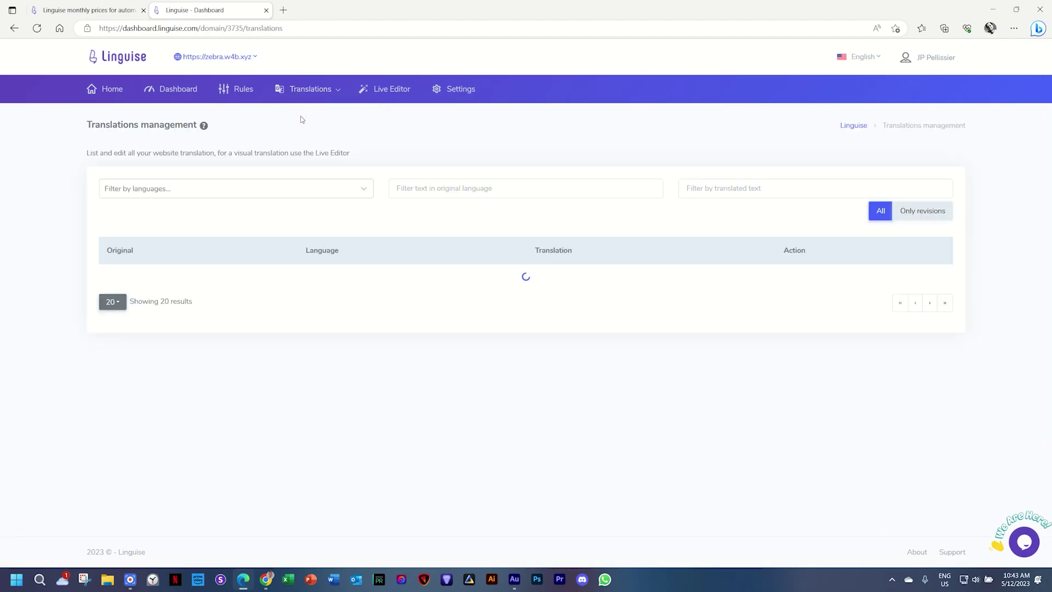
pyautogui.scroll(-7, 237, 336)
pyautogui.scroll(8, 488, 410)
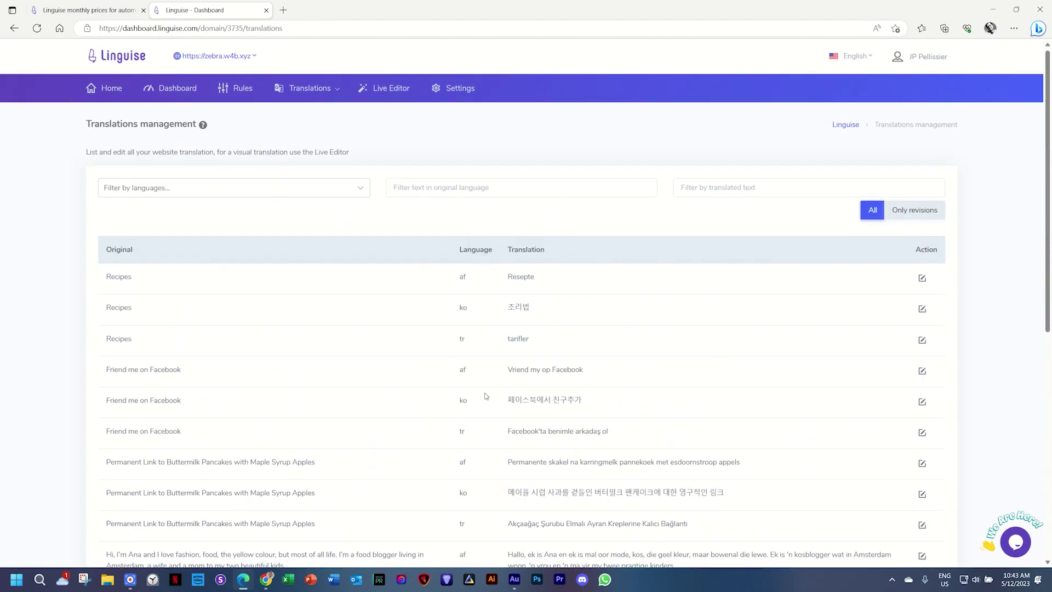
pyautogui.click(362, 189)
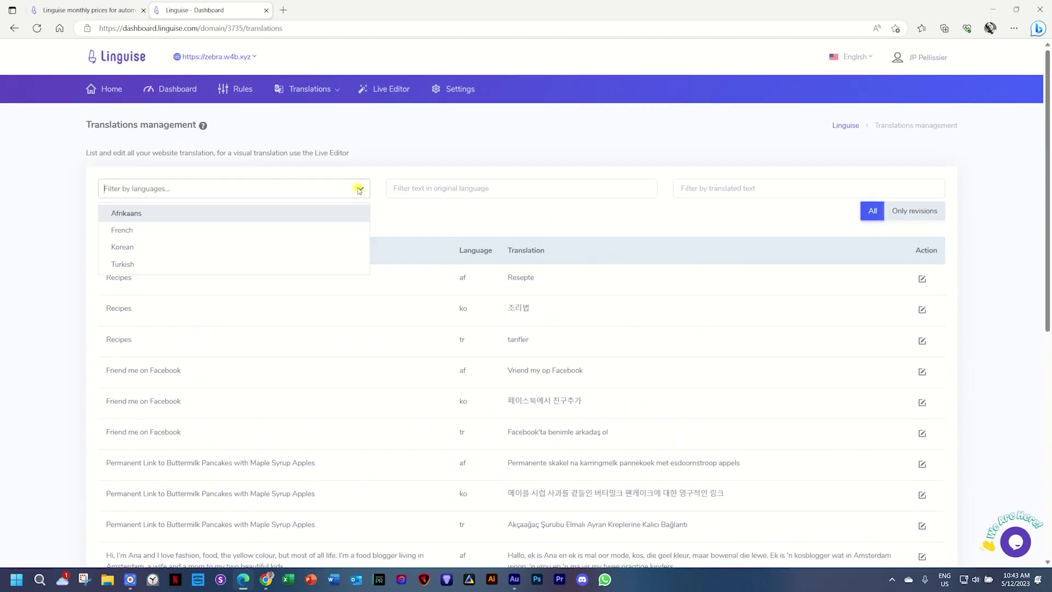
pyautogui.click(199, 213)
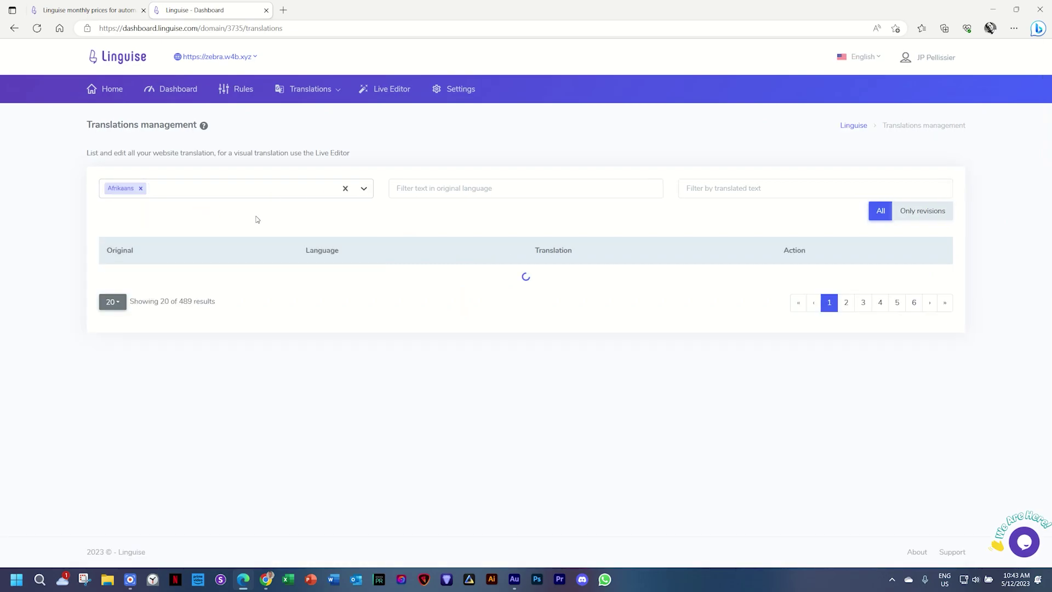
pyautogui.scroll(-5, 300, 272)
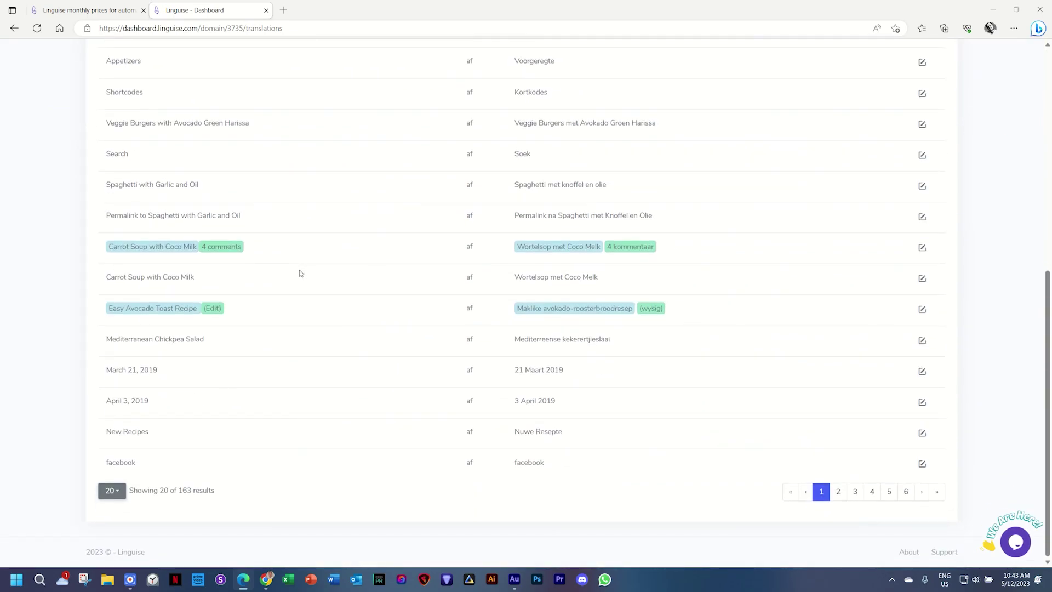
pyautogui.scroll(8, 299, 270)
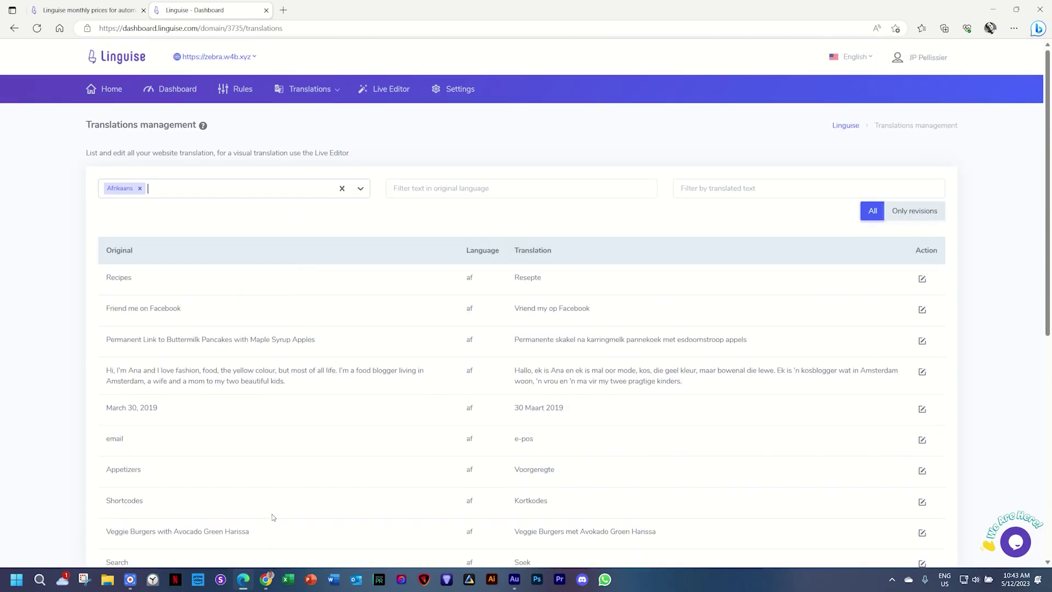
# Step: Check the Afrikaans site, then open the 'email' translation entry for editing
pyautogui.click(272, 585)
pyautogui.scroll(-3, 307, 352)
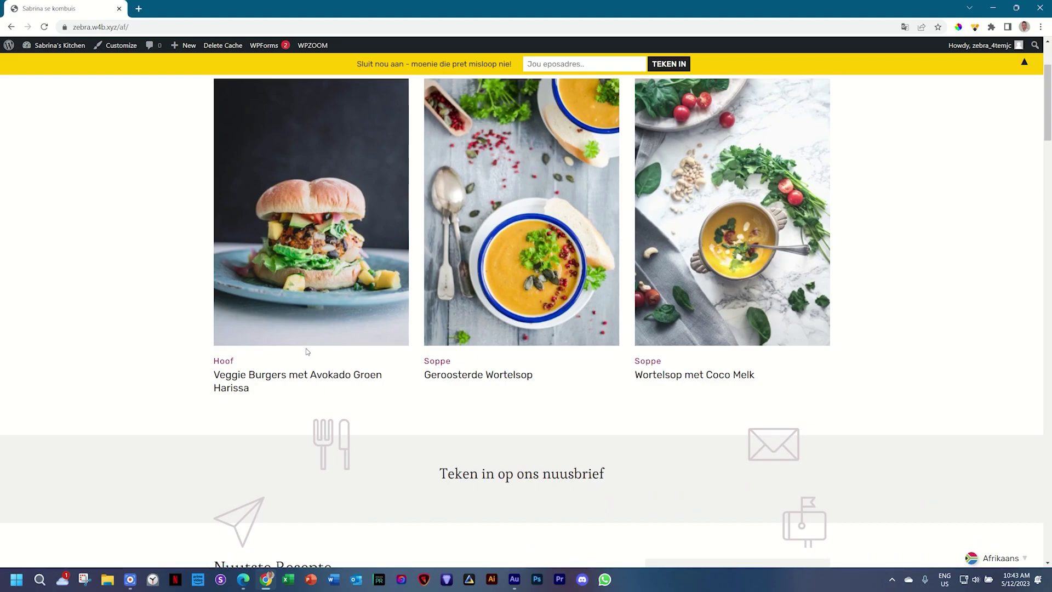
pyautogui.click(243, 579)
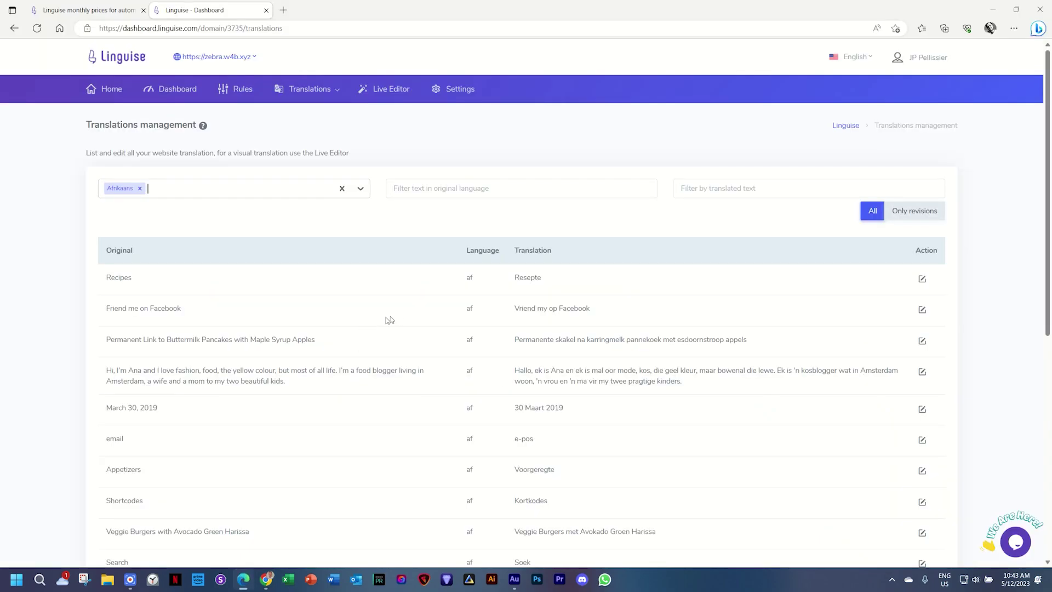
pyautogui.scroll(-8, 390, 320)
pyautogui.scroll(4, 408, 318)
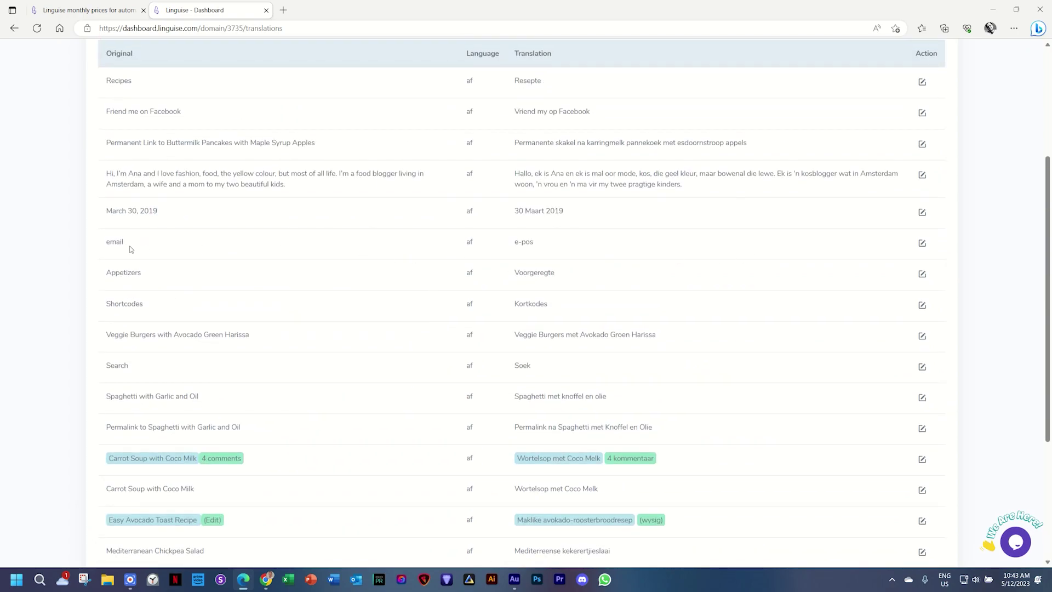
pyautogui.click(922, 244)
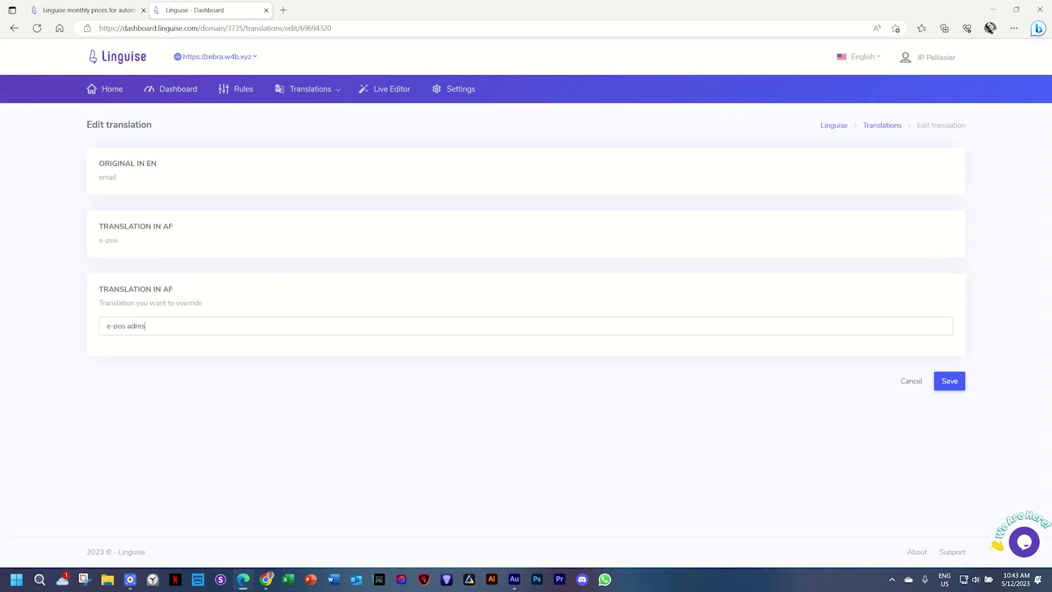
# Step: Save 'e-pos adres' as the Afrikaans translation of email and open the Live Editor
pyautogui.click(959, 387)
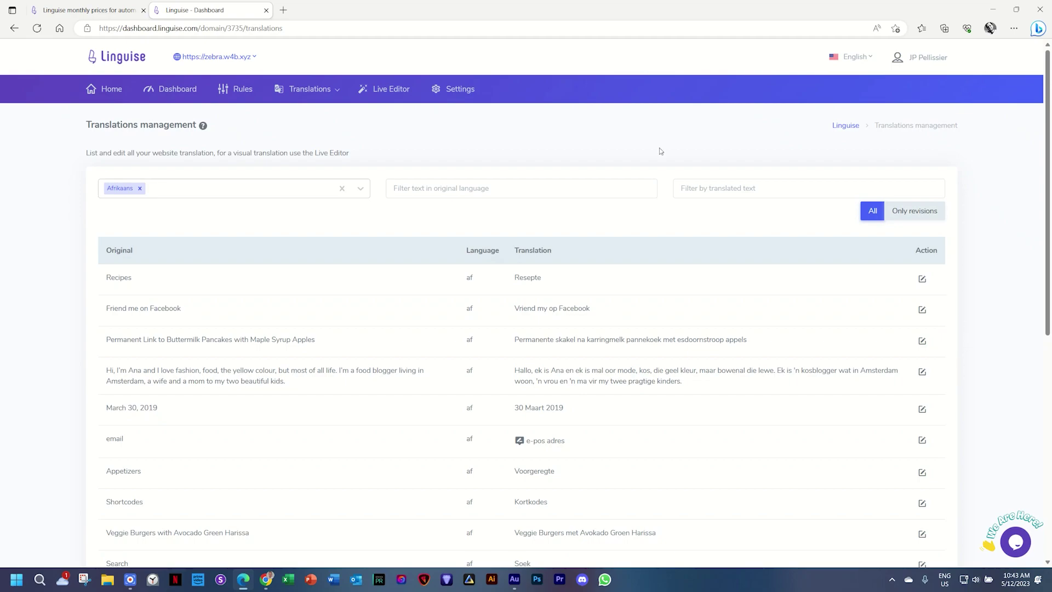
pyautogui.click(393, 89)
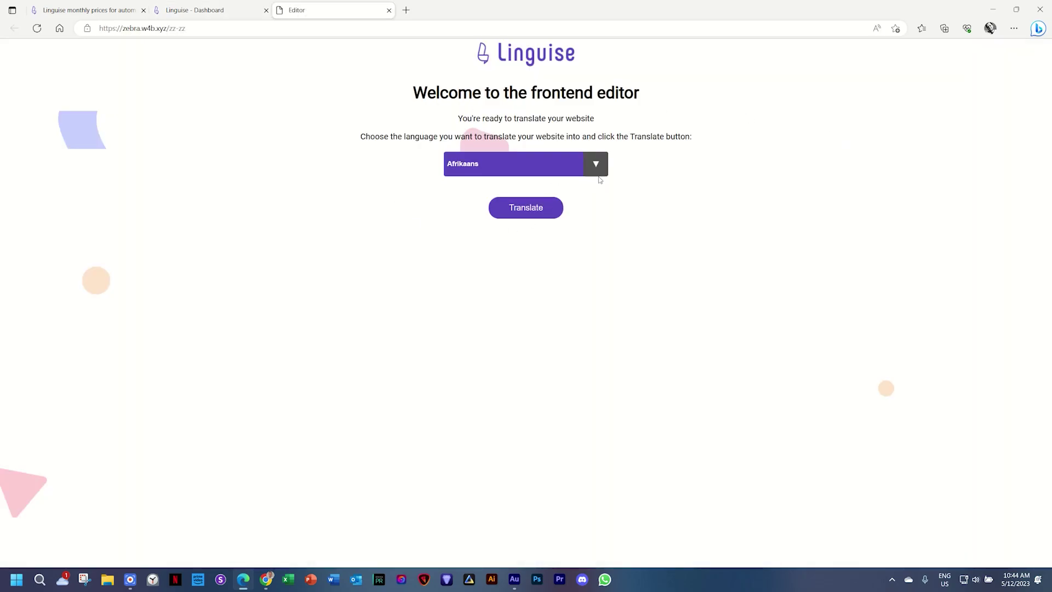
# Step: Open the Afrikaans site, Sabrina se Kombuis, in the live editor and close the English tab
pyautogui.click(530, 211)
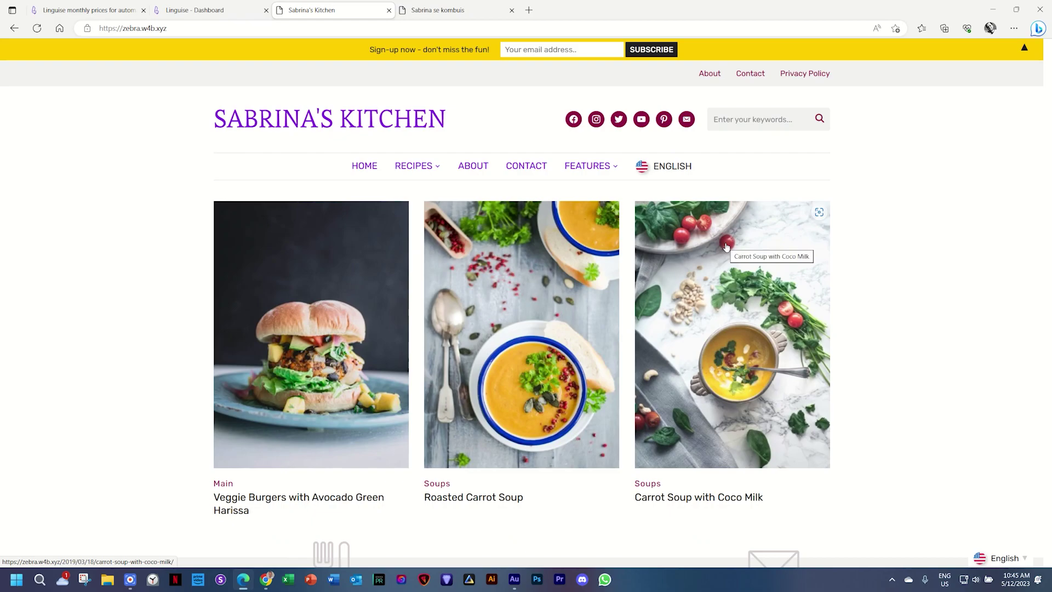
pyautogui.click(670, 166)
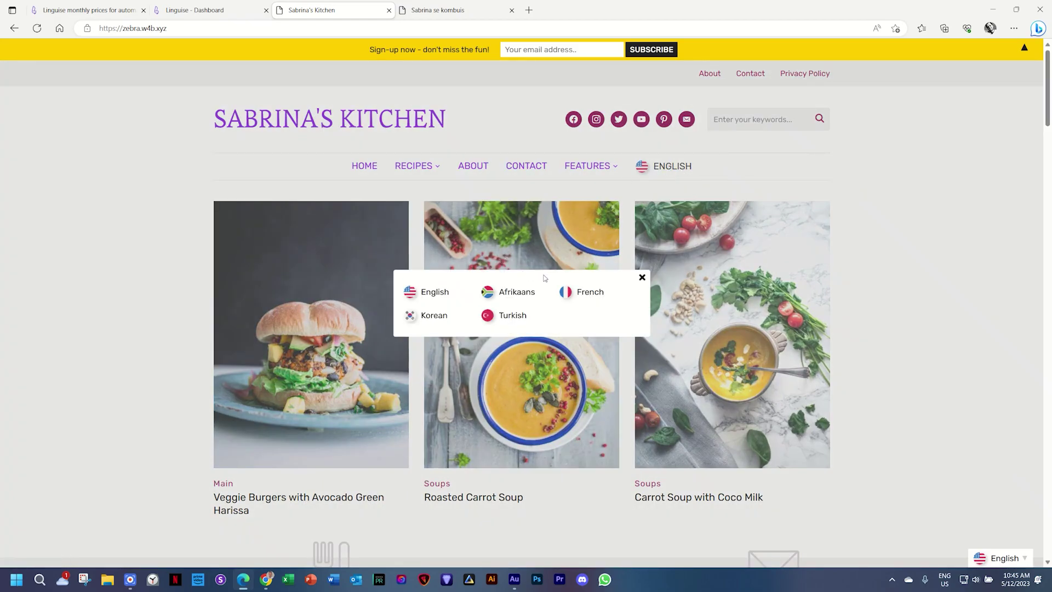
pyautogui.click(389, 10)
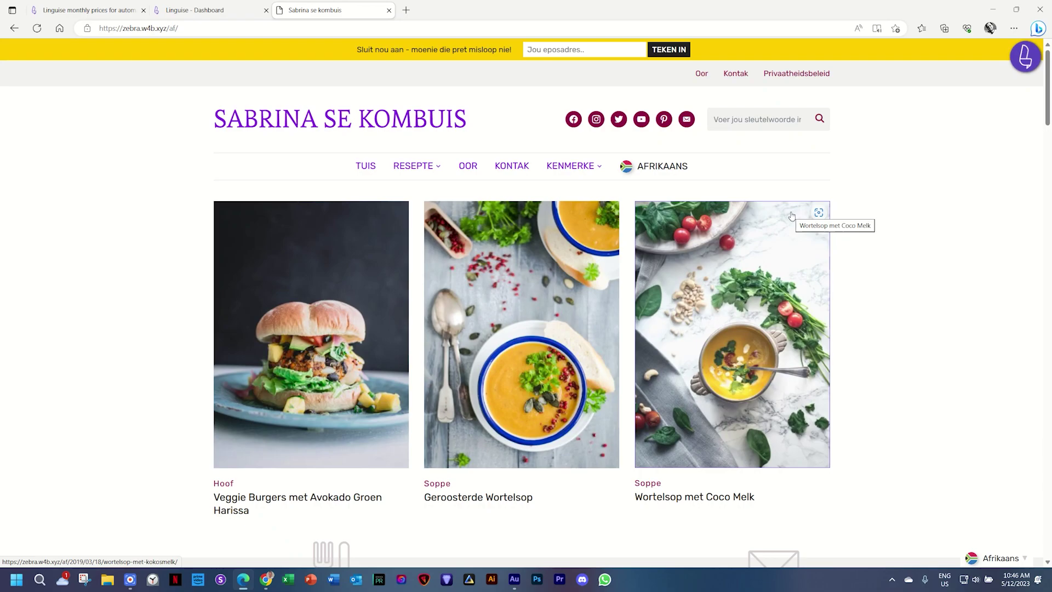
# Step: In Edition mode, replace the OOR menu label's translation 'Oor' with 'Meer Oor Ons' and save
pyautogui.click(1027, 56)
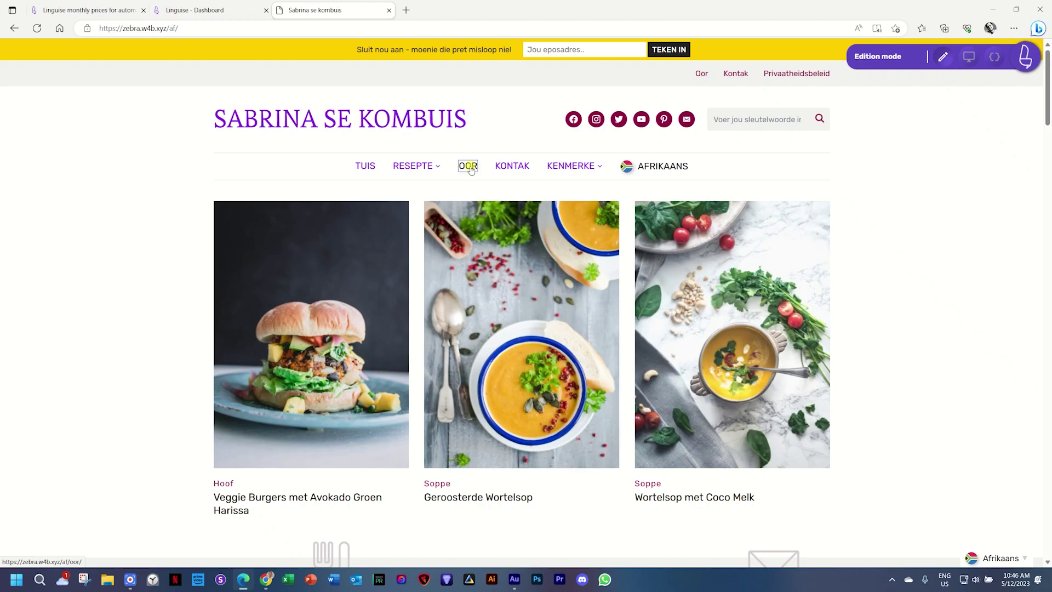
pyautogui.click(469, 167)
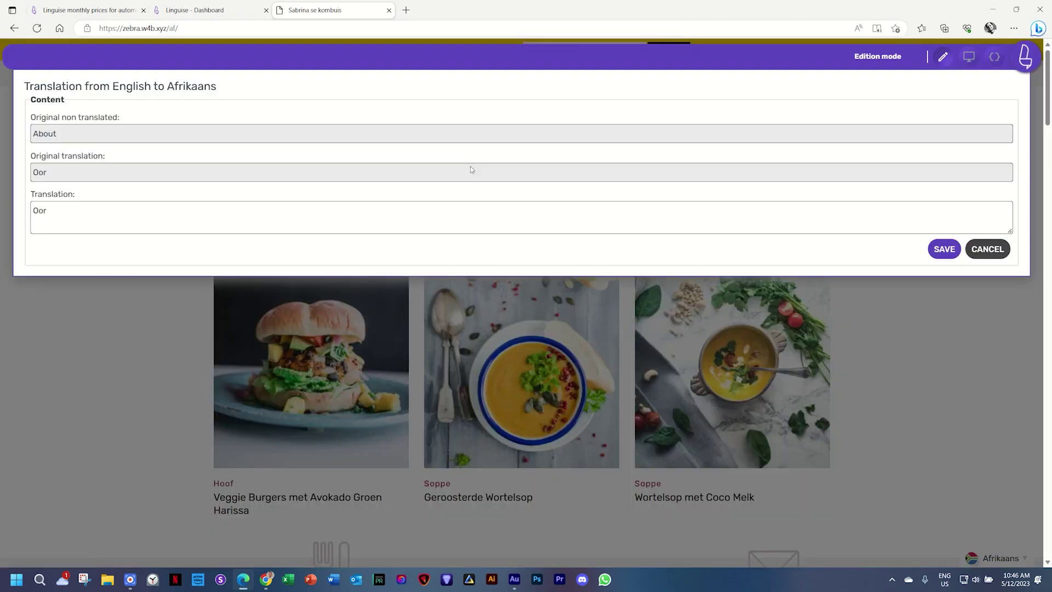
pyautogui.moveTo(96, 210); pyautogui.dragTo(15, 212)
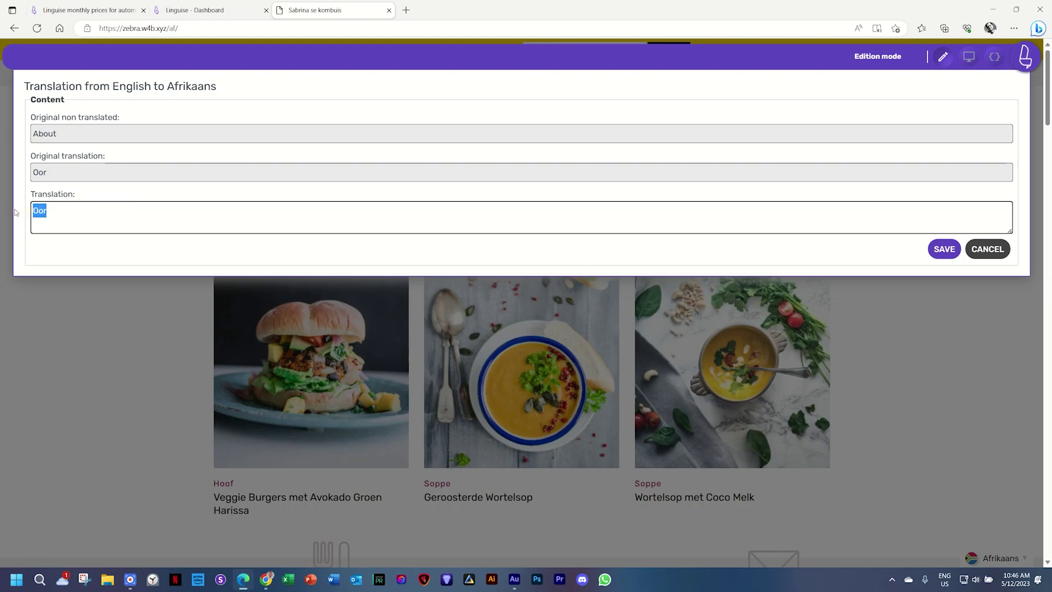
pyautogui.write('Meer')
pyautogui.click(944, 250)
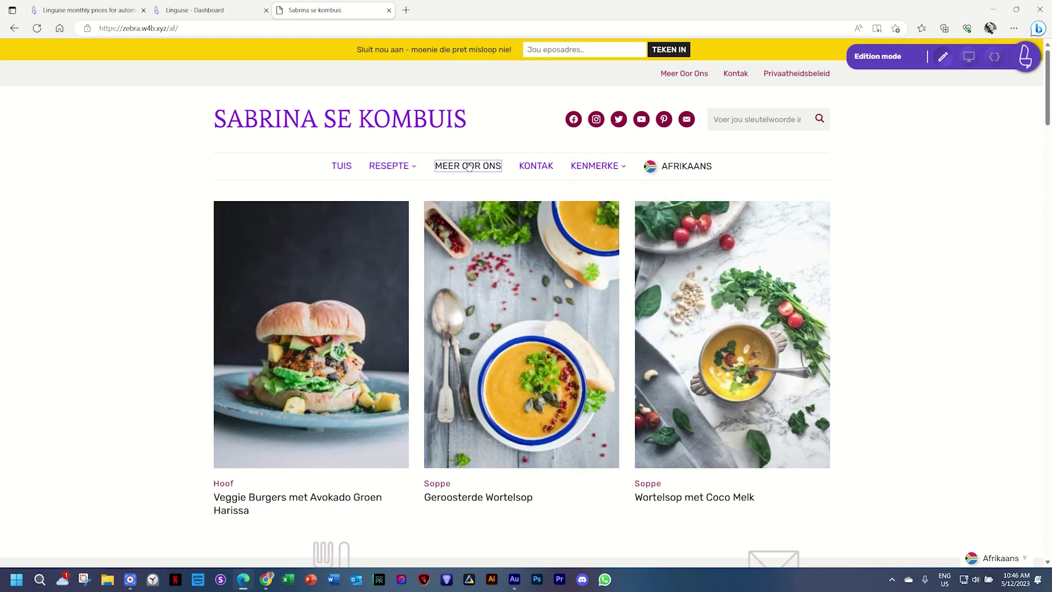
# Step: Enter Navigation mode in the live editor and scroll through the Afrikaans page
pyautogui.click(969, 57)
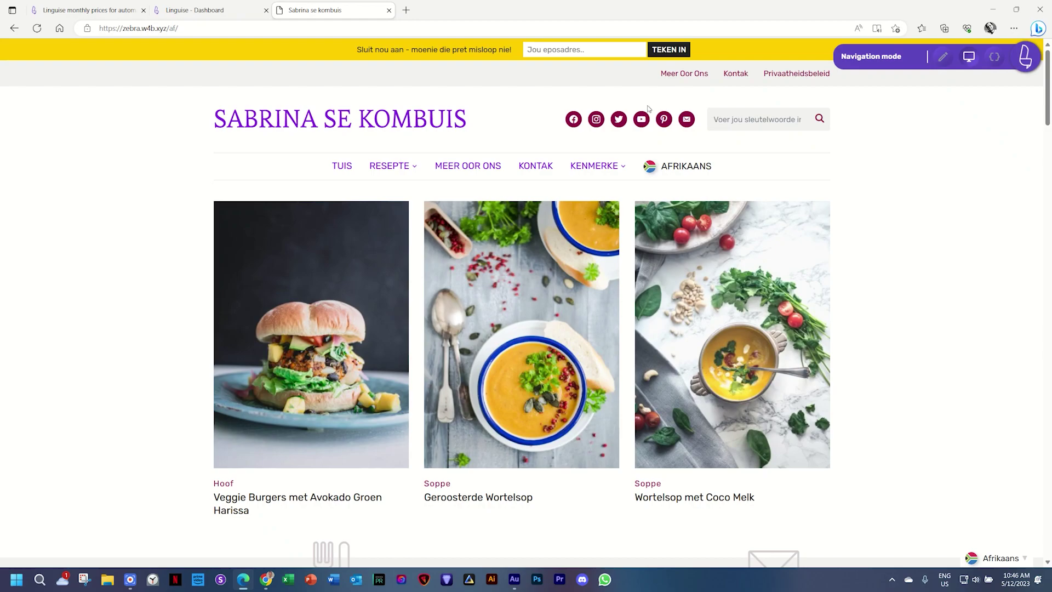
pyautogui.scroll(-10, 527, 291)
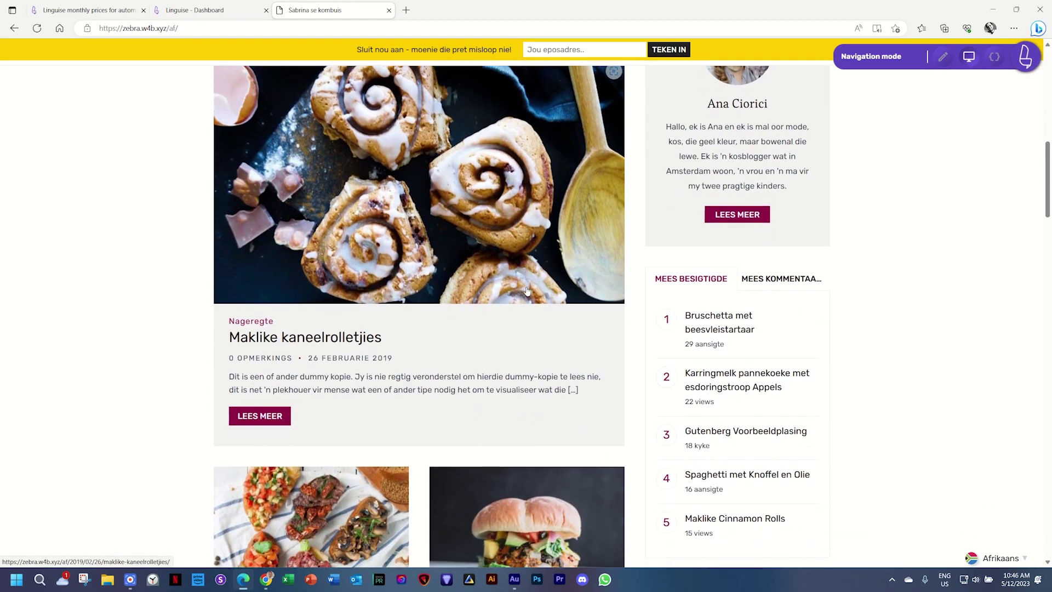
pyautogui.scroll(8, 527, 291)
pyautogui.scroll(2, 527, 291)
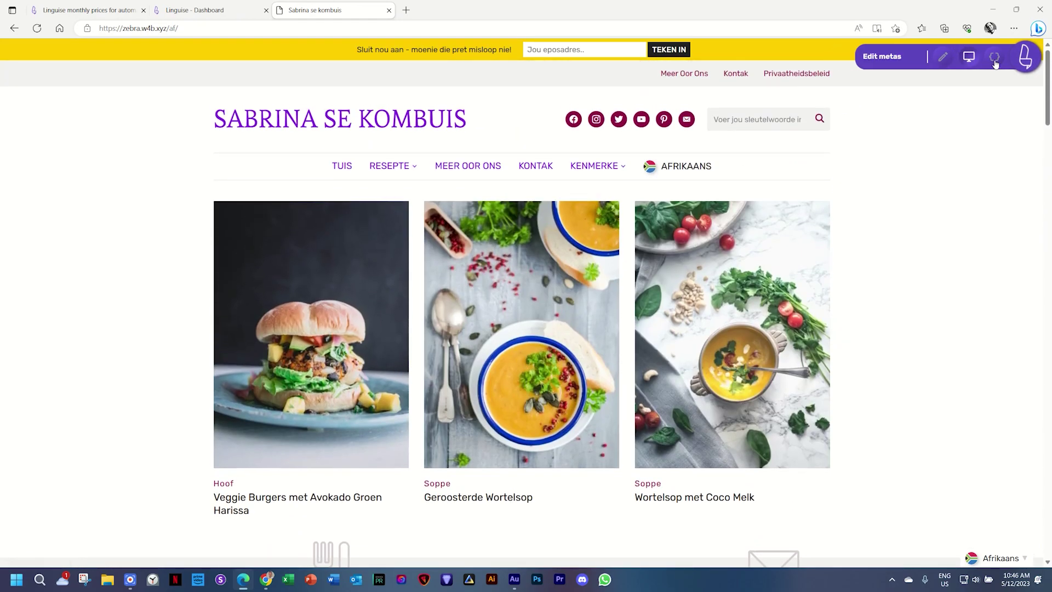